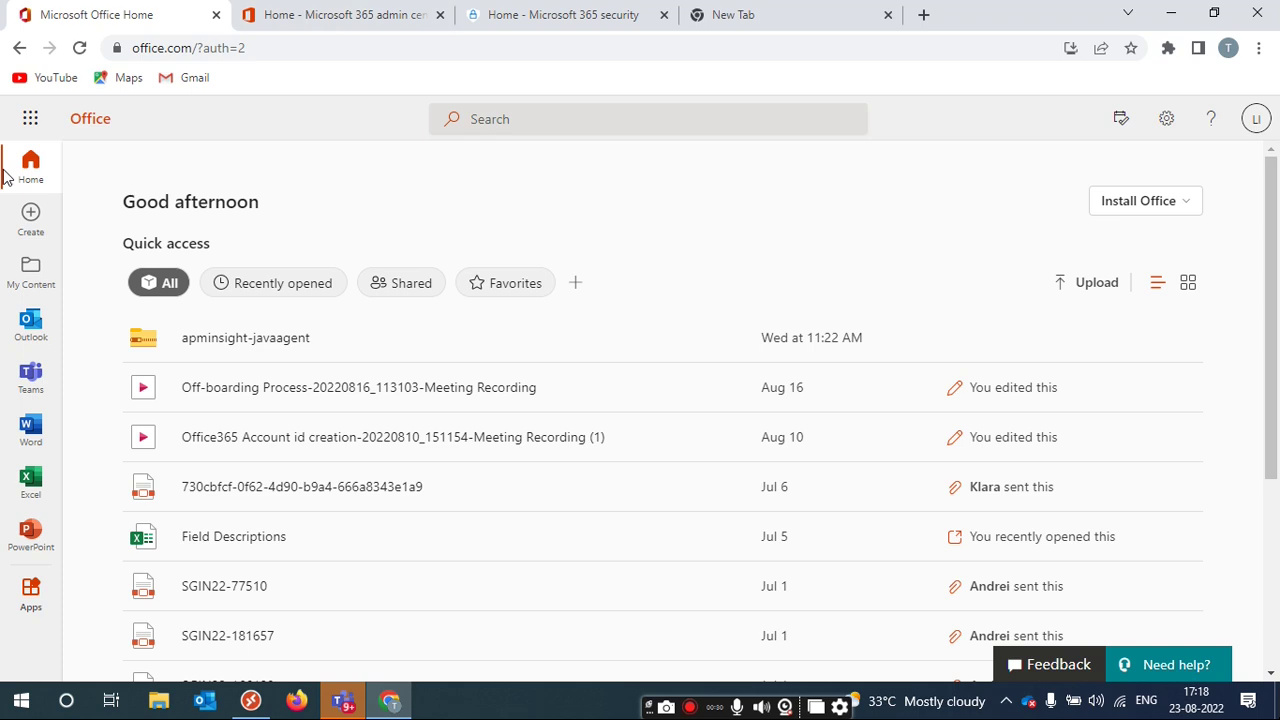
Open the Microsoft 365 admin center from the Office home page and go to its Security admin center.
left_click(24, 119)
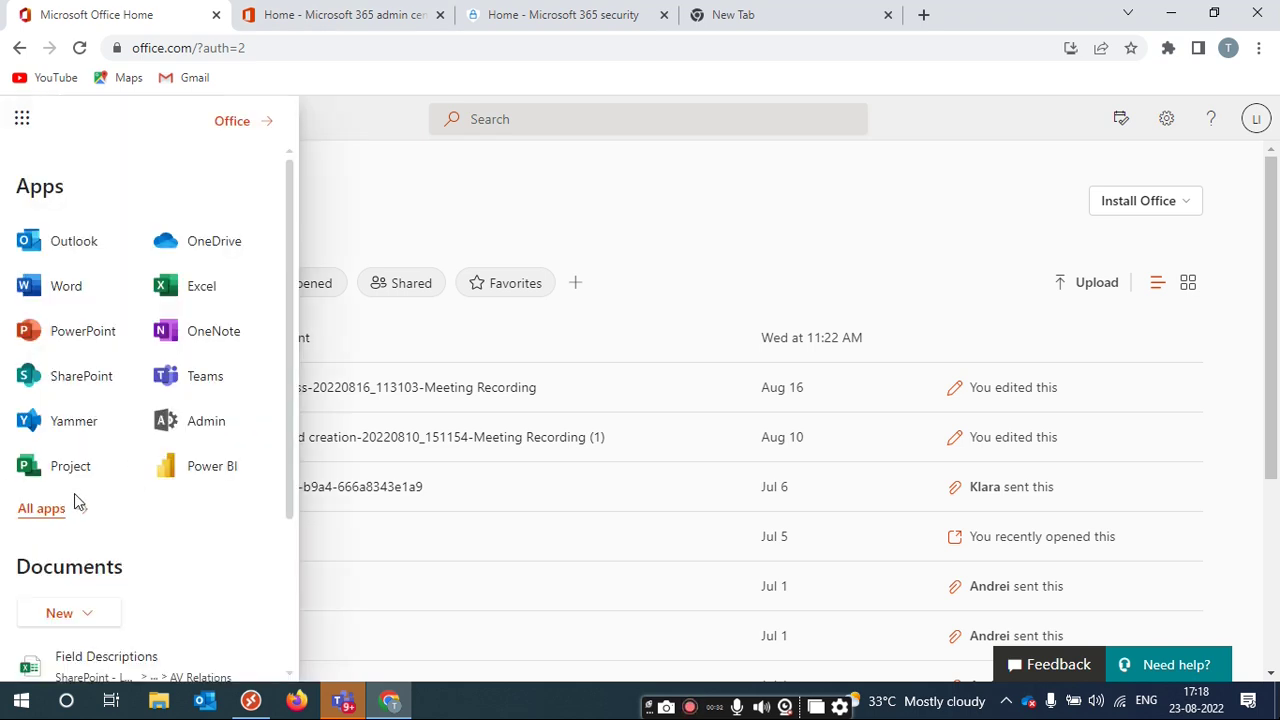
left_click(201, 436)
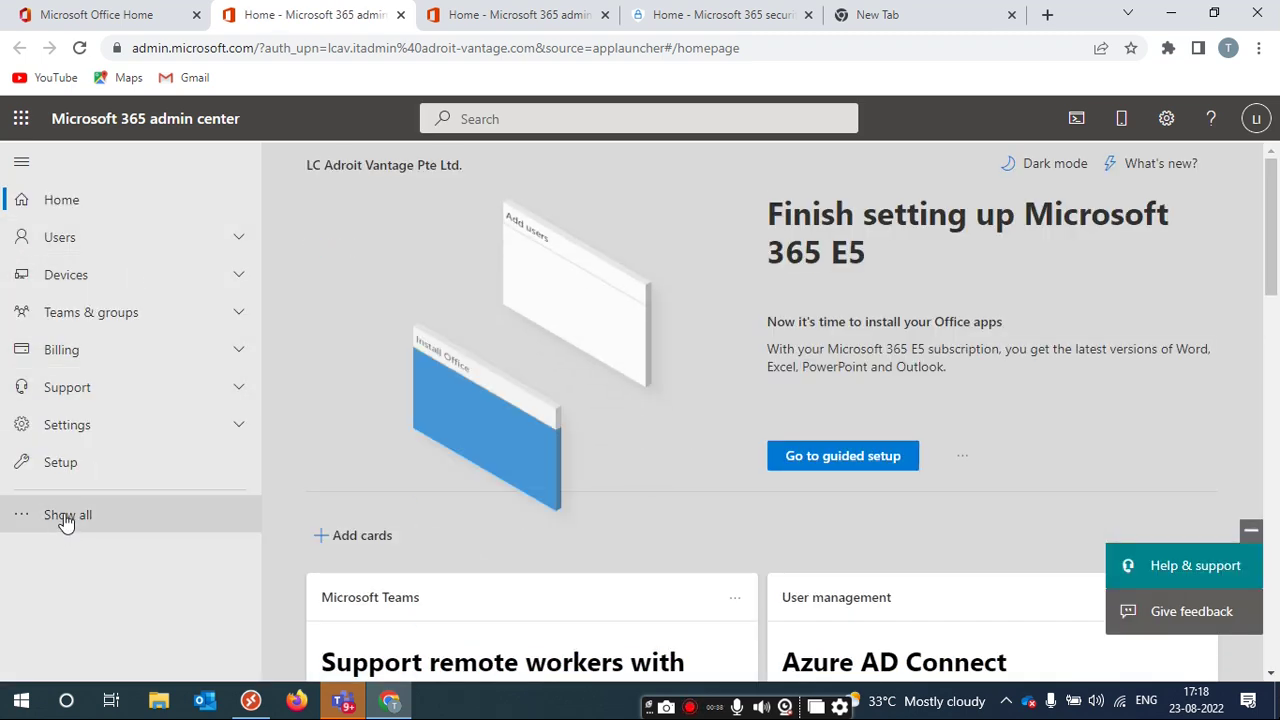
left_click(65, 515)
scroll(100, 595, "down", 3)
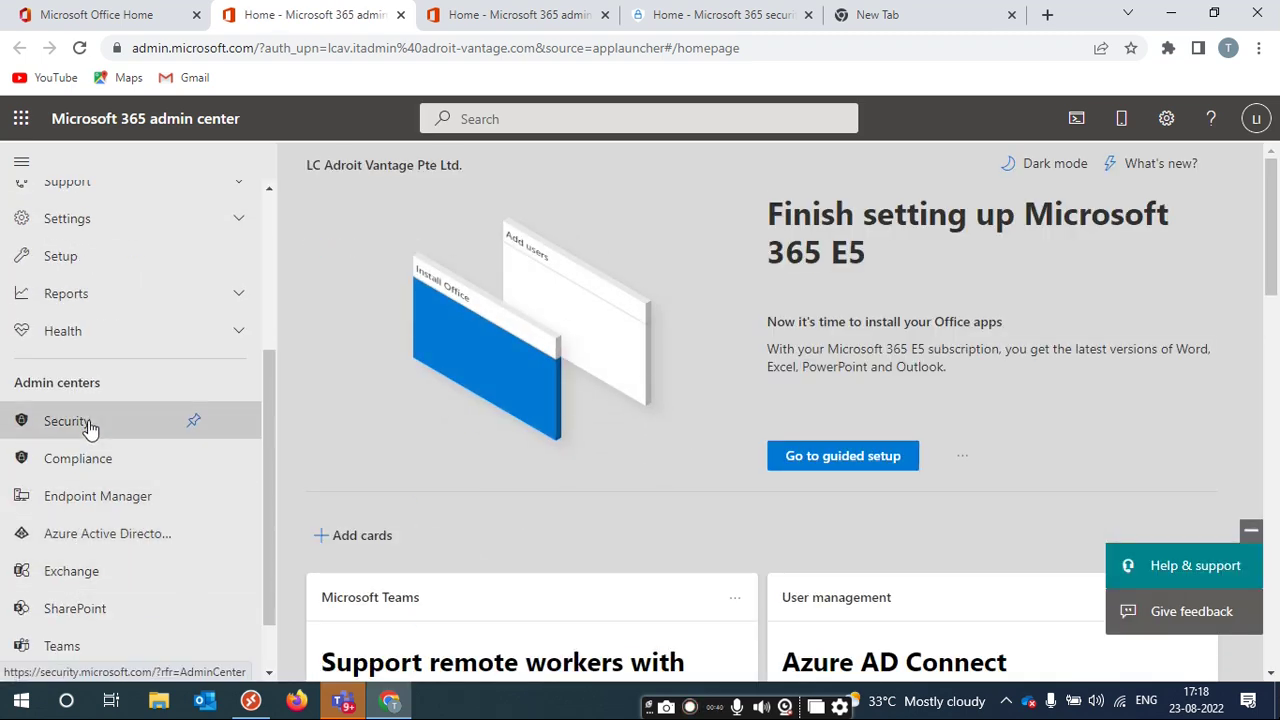
left_click(88, 425)
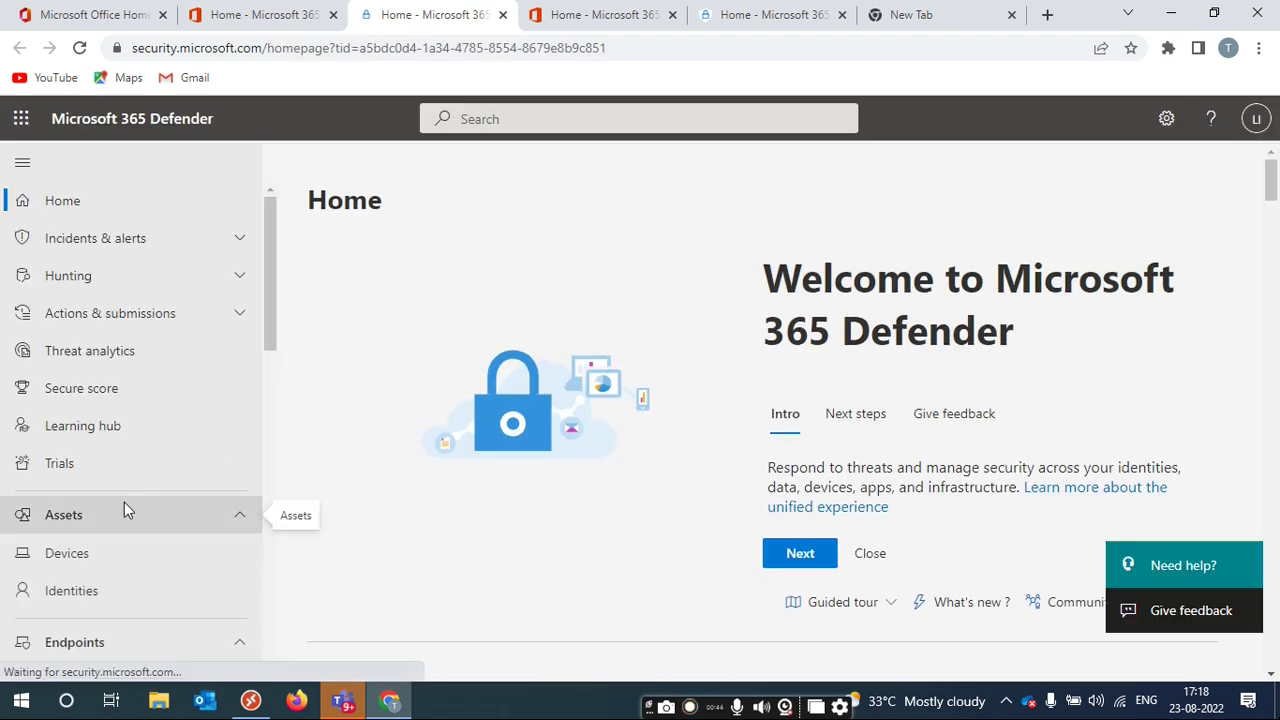
Open the Threat policies page from Policies & rules under Email & collaboration.
scroll(124, 510, "down", 3)
scroll(124, 510, "down", 1)
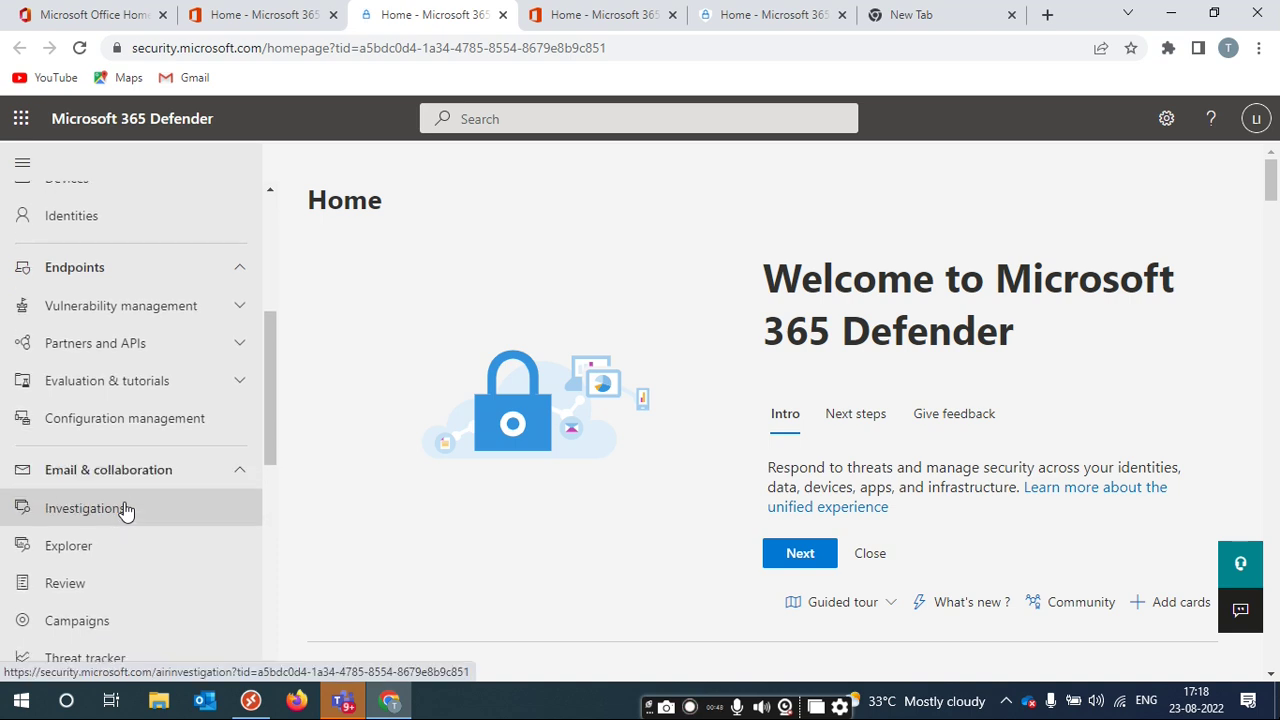
scroll(124, 510, "up", 5)
scroll(124, 510, "down", 2)
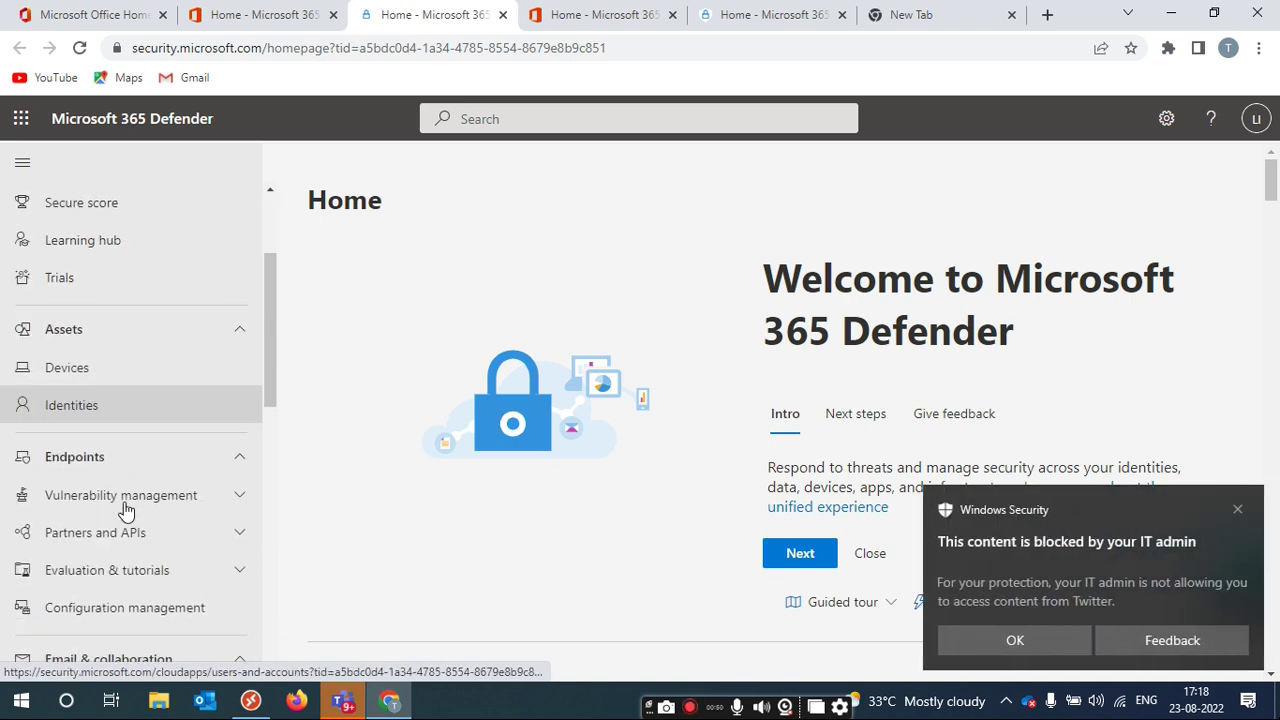
scroll(124, 510, "down", 1)
scroll(124, 510, "down", 3)
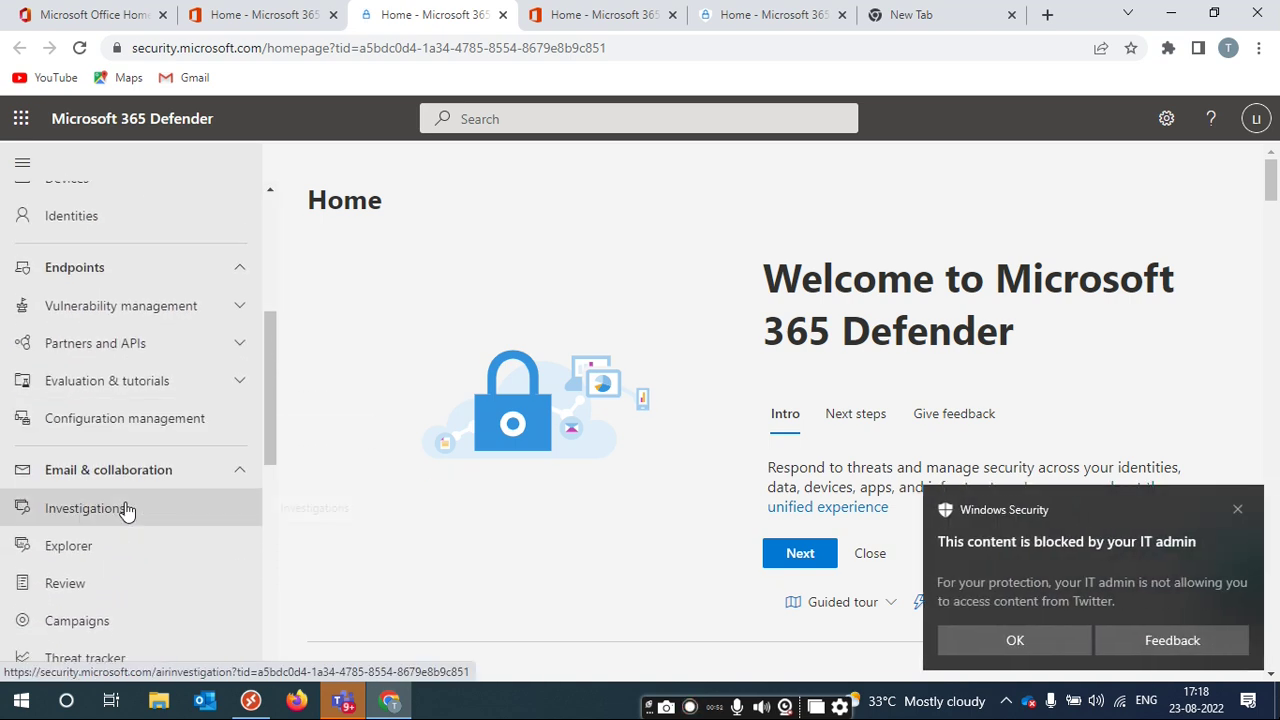
left_click(118, 583)
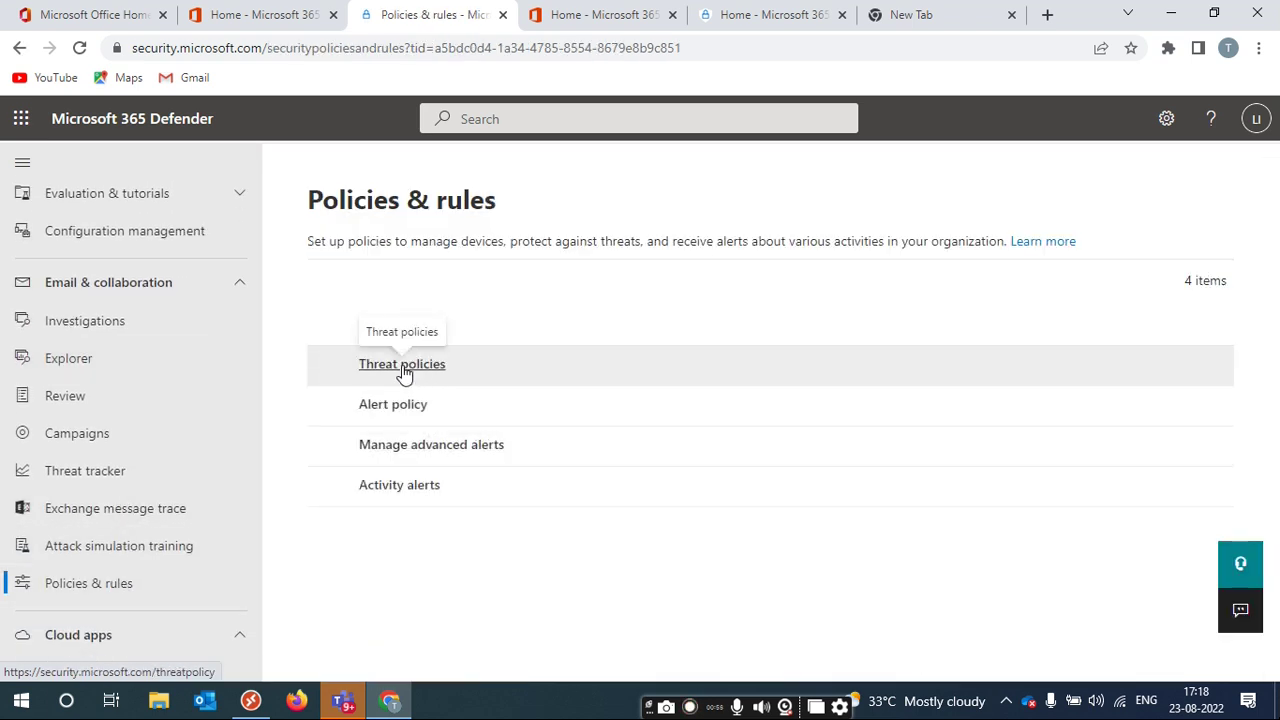
left_click(403, 367)
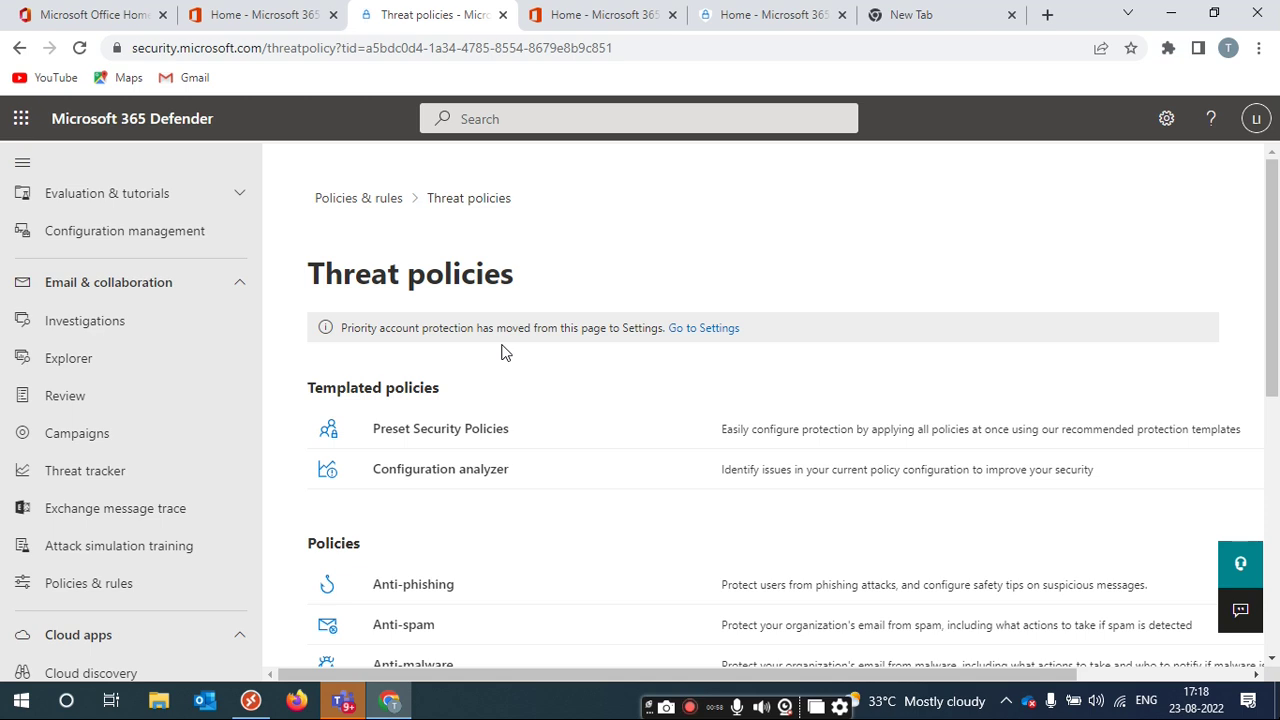
Open the Anti-phishing policies, look through the LCAV Anti-Phishing Policy details, and close them.
scroll(503, 352, "down", 2)
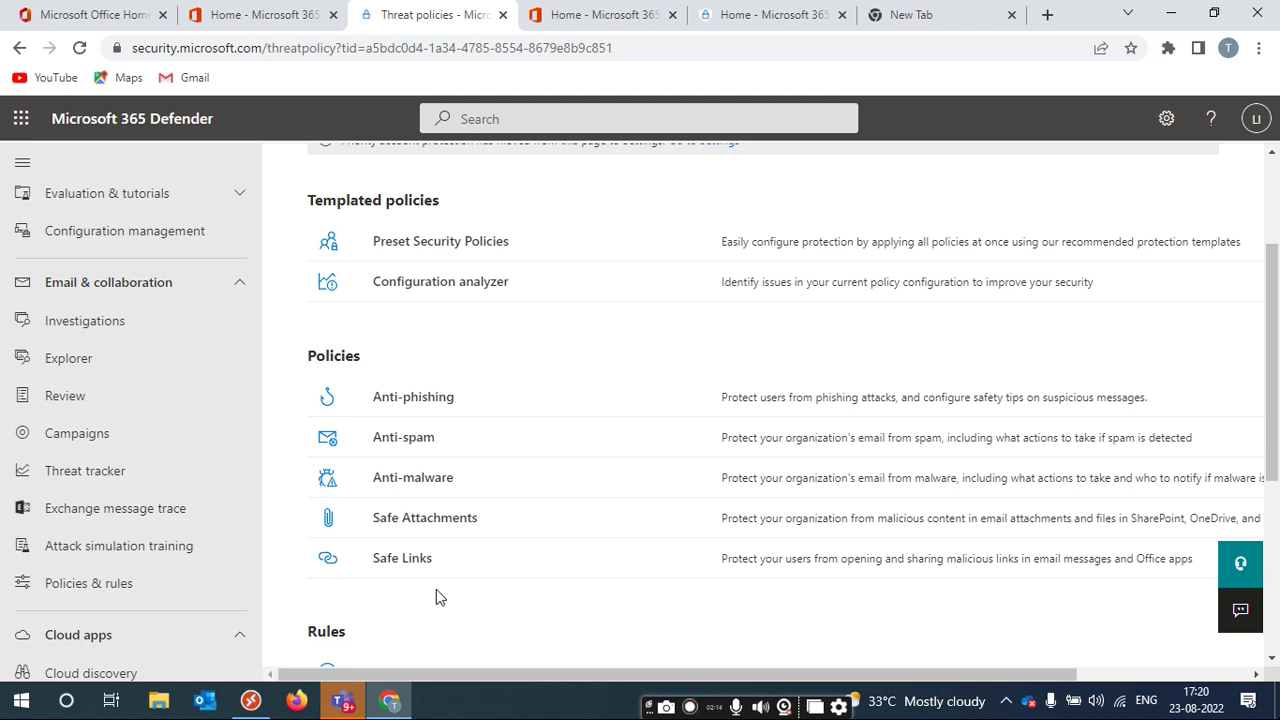
left_click(426, 400)
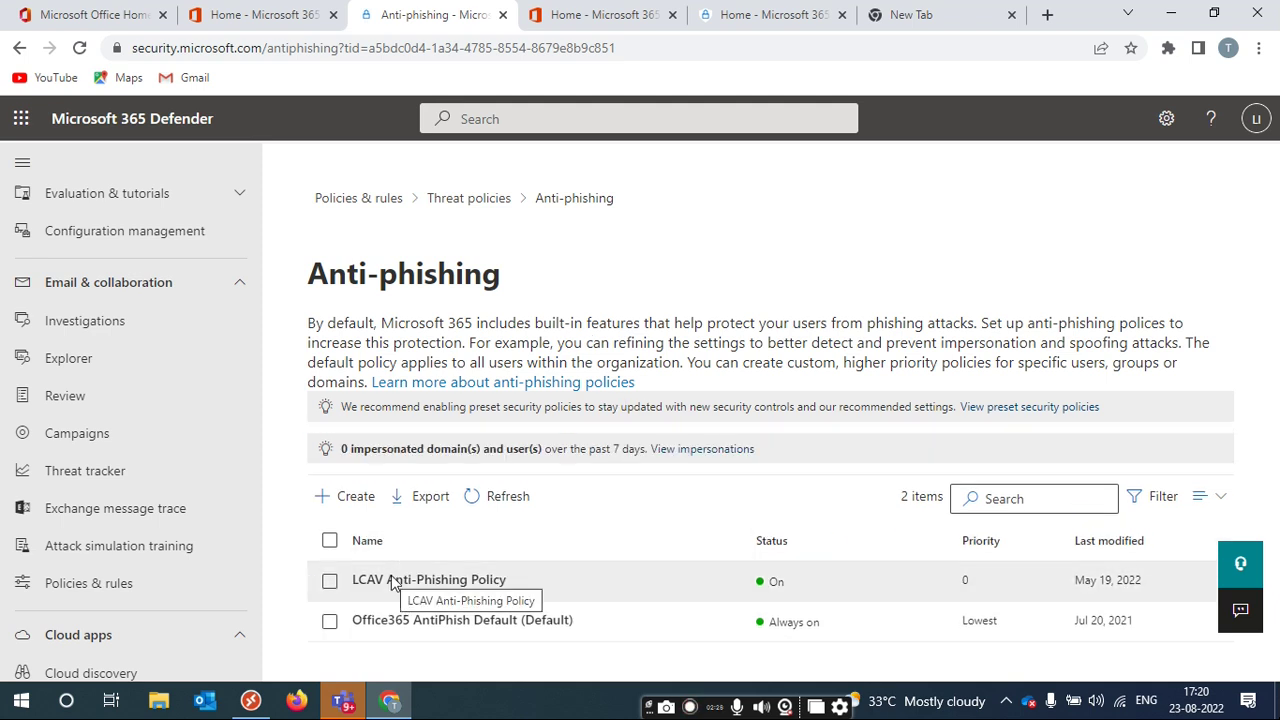
left_click(393, 583)
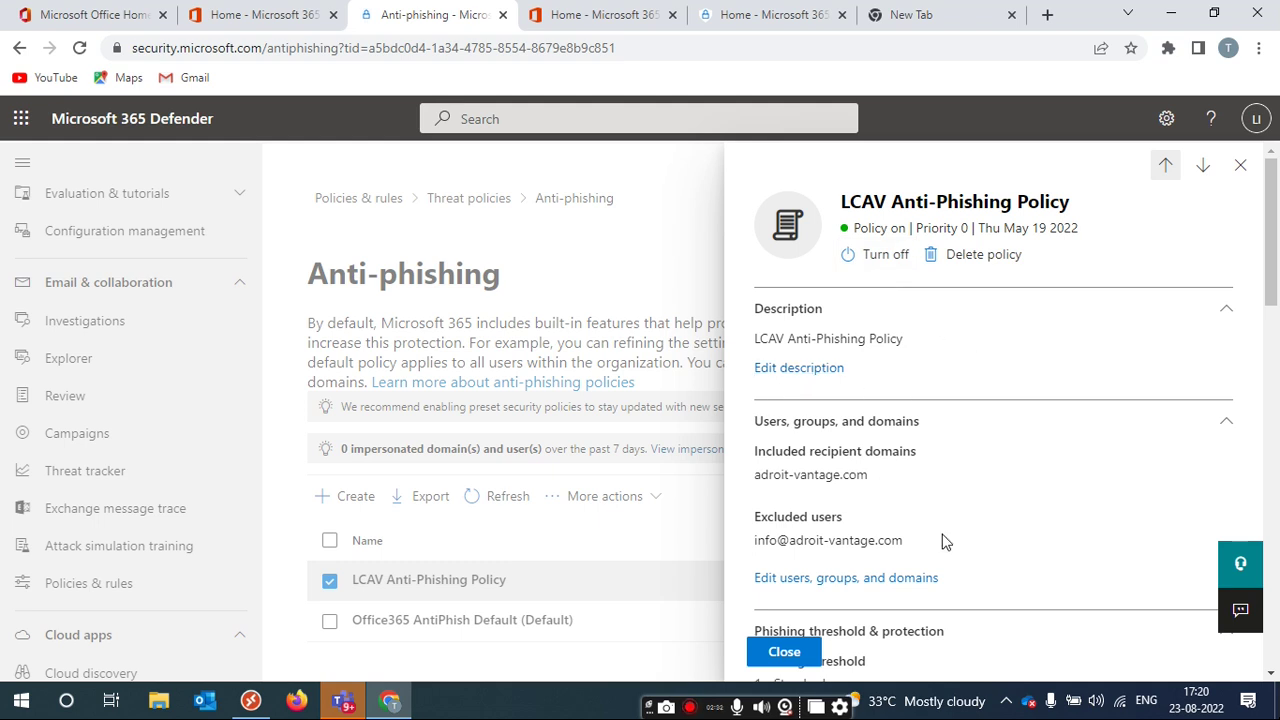
scroll(958, 525, "down", 5)
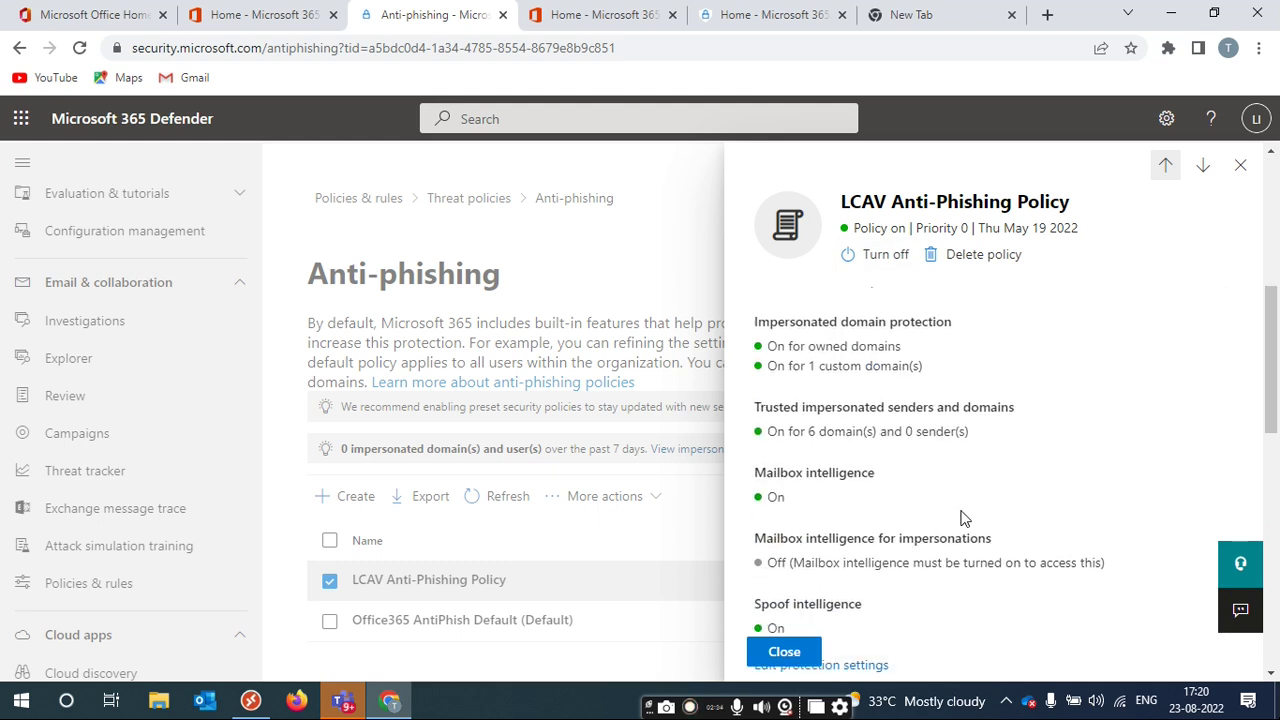
scroll(962, 518, "down", 3)
left_click(1240, 164)
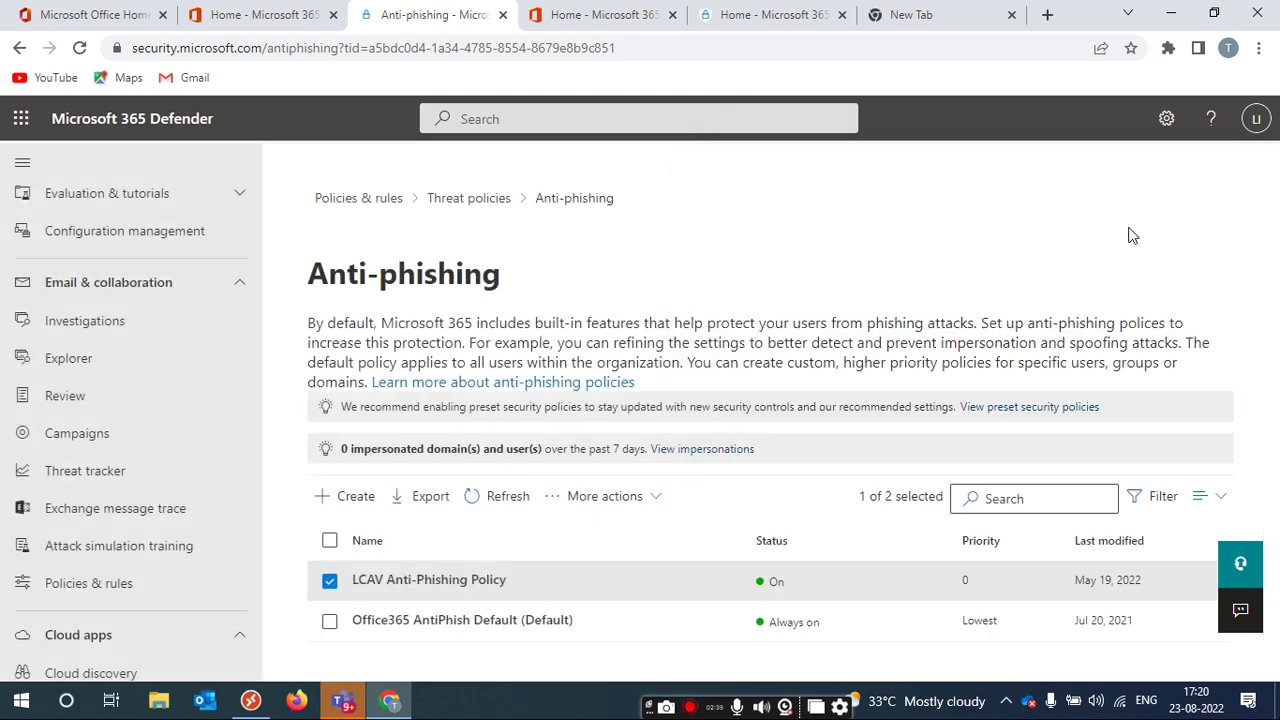
Reopen the LCAV Anti-Phishing Policy and examine its protection settings, actions, and trusted impersonated senders and domains.
left_click(566, 496)
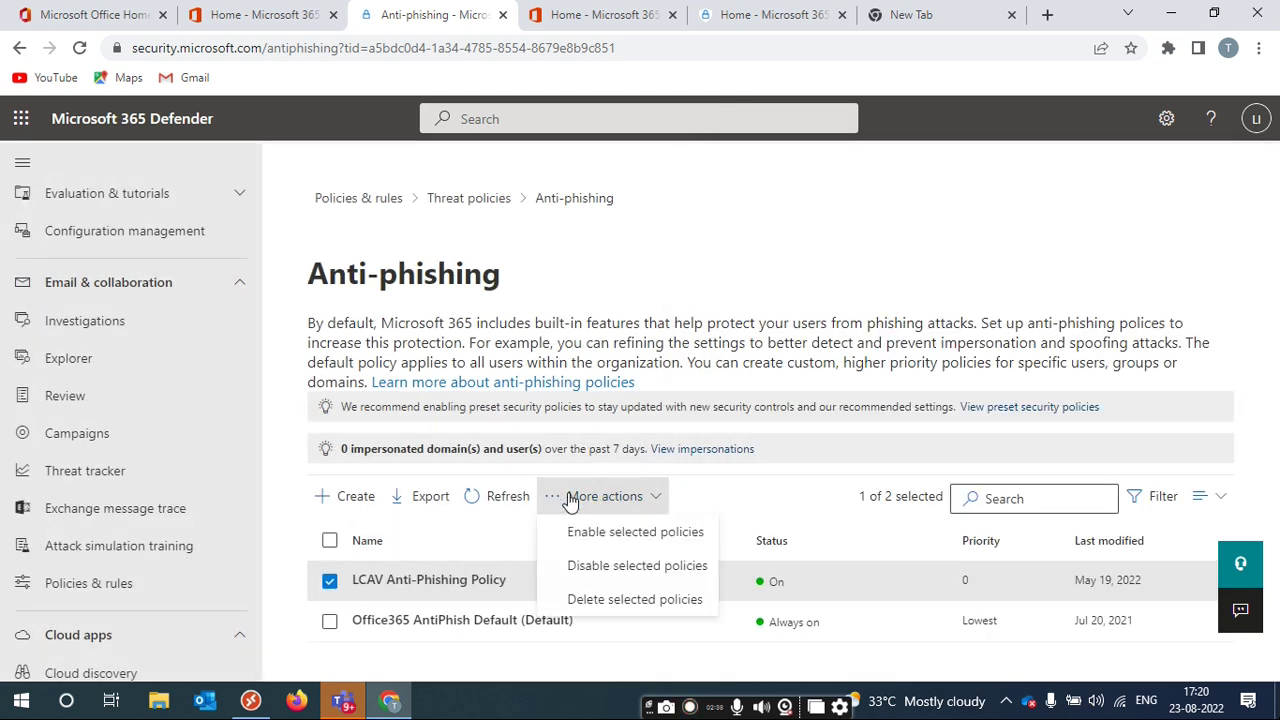
left_click(400, 580)
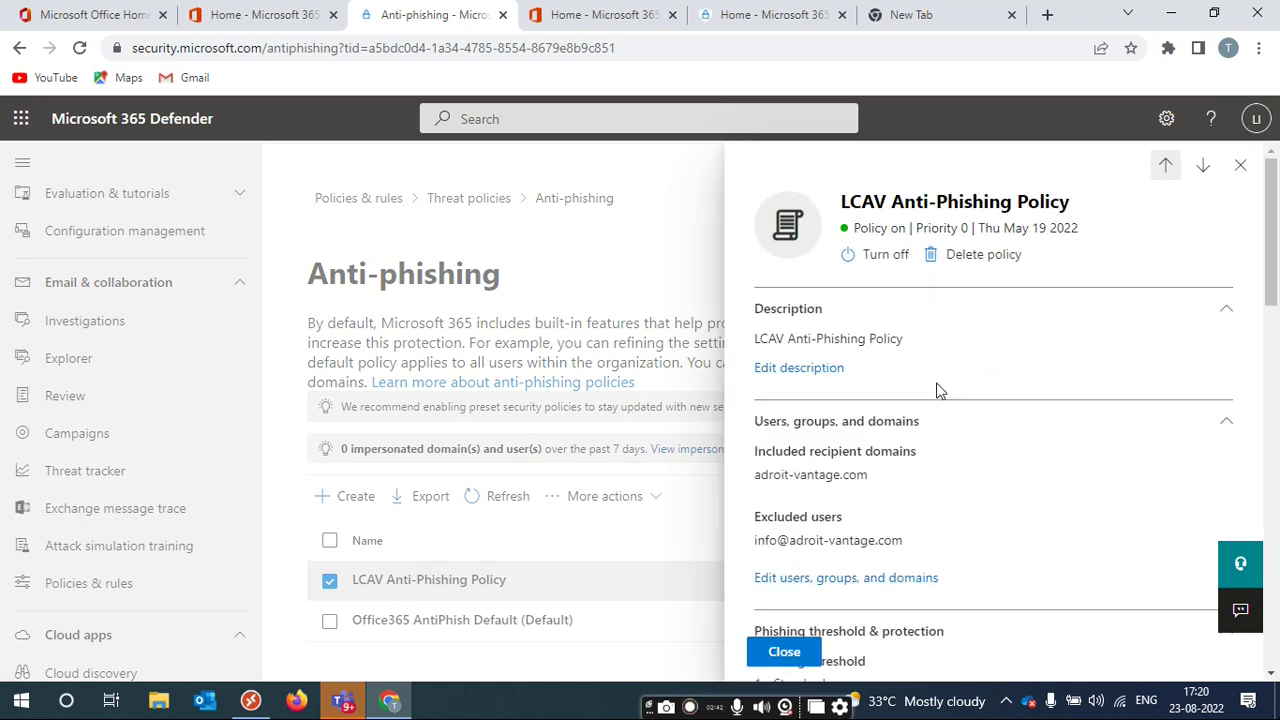
scroll(858, 442, "down", 2)
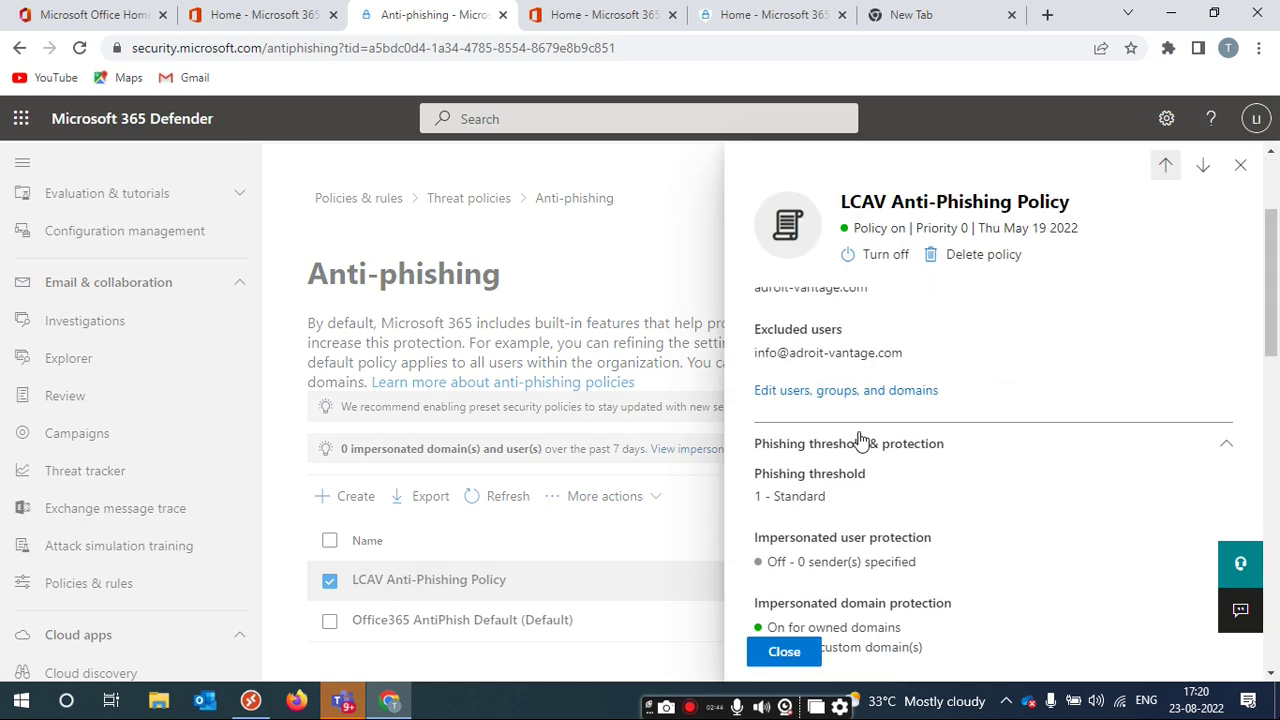
scroll(860, 440, "down", 3)
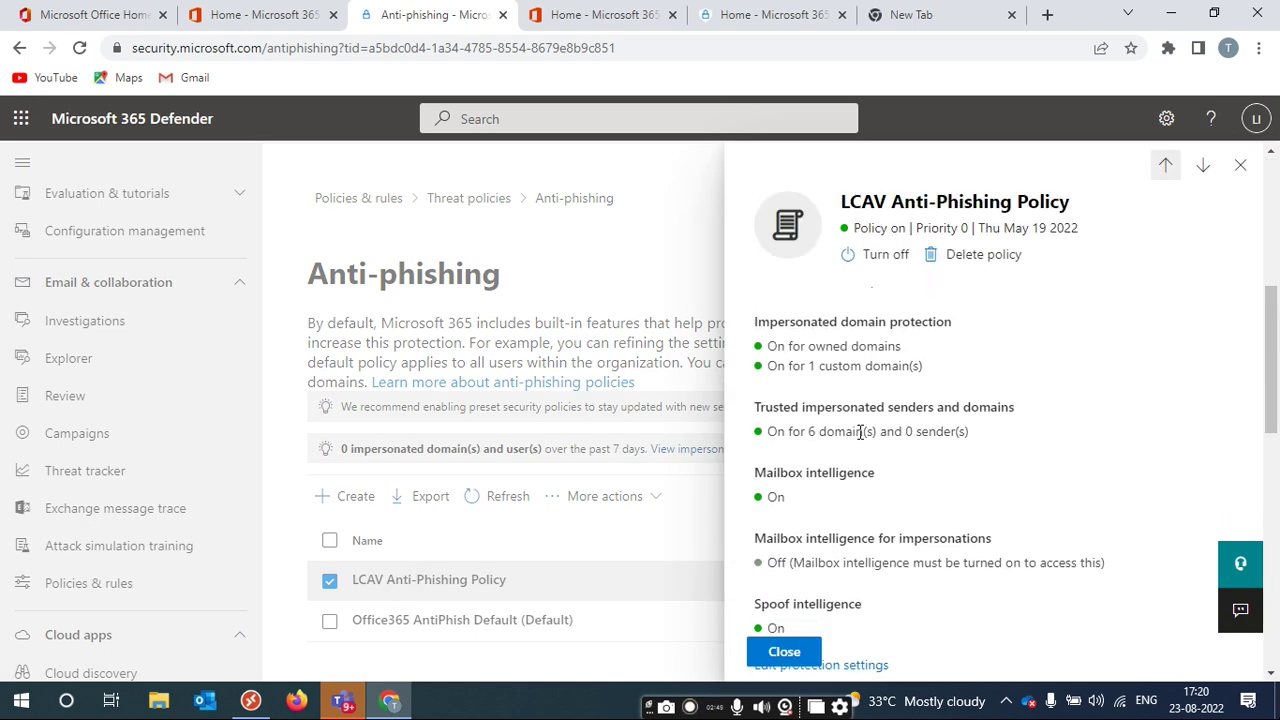
scroll(860, 434, "down", 6)
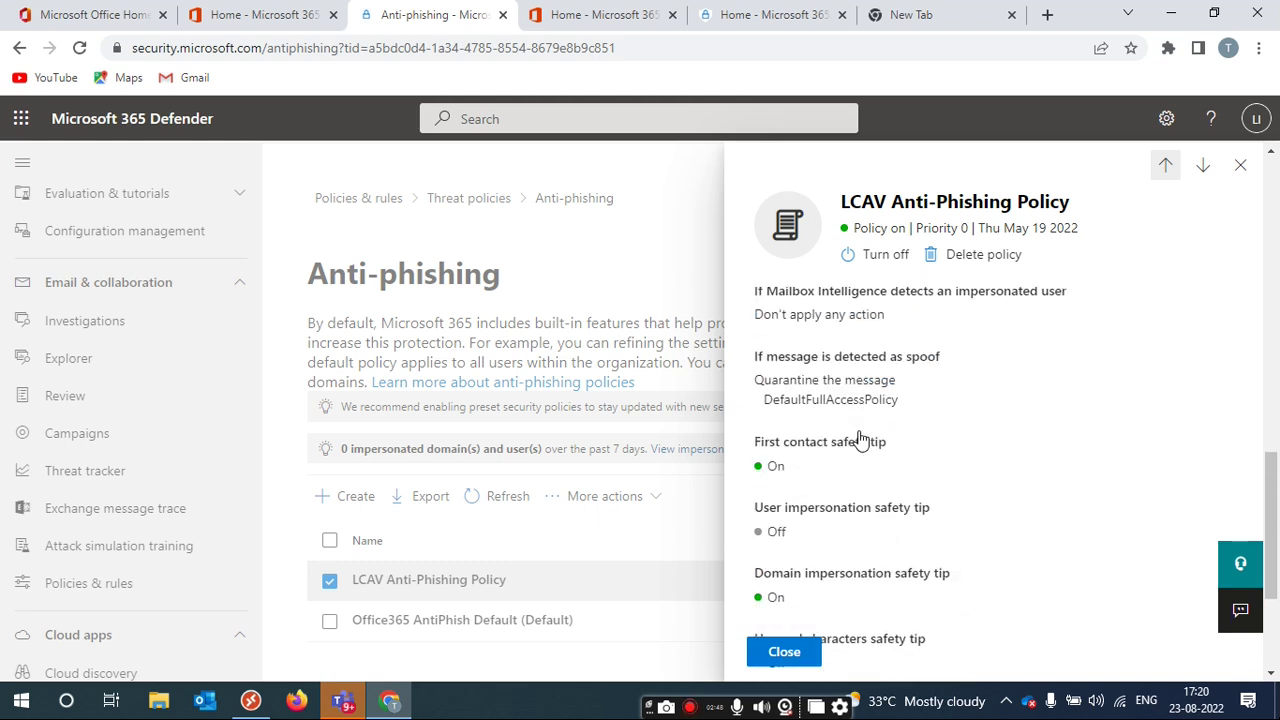
scroll(860, 438, "down", 2)
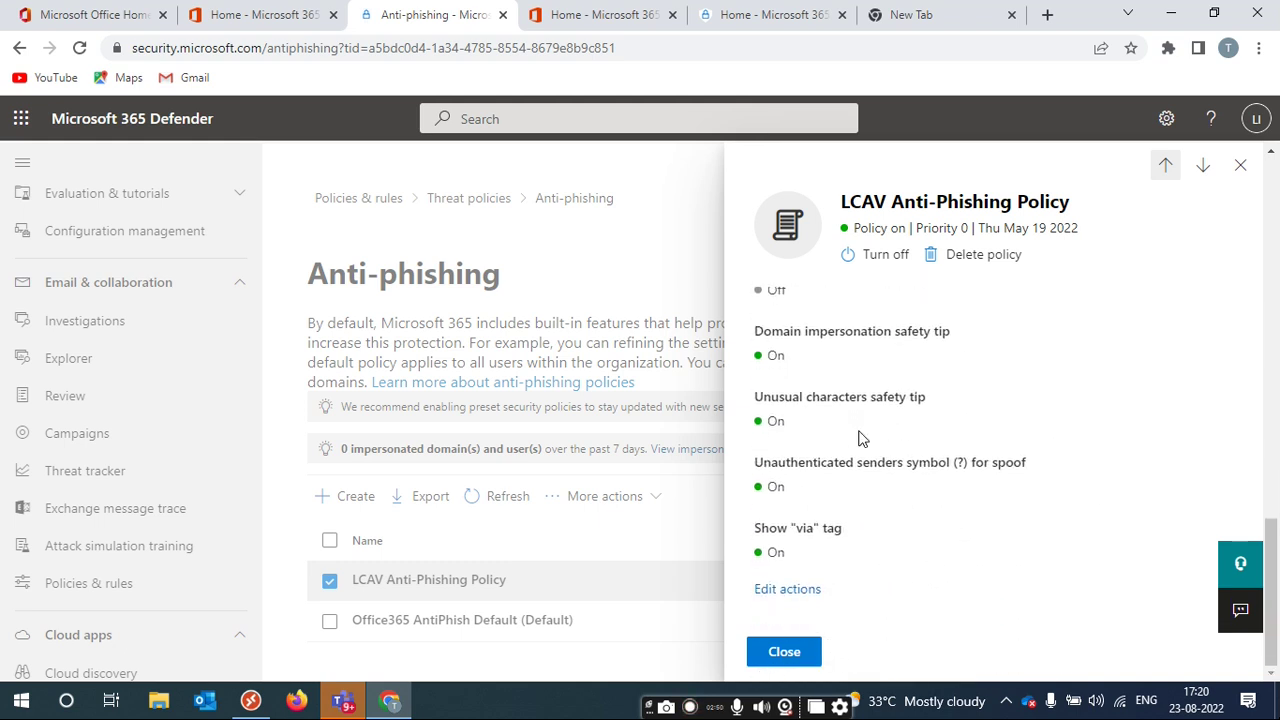
scroll(860, 438, "up", 4)
scroll(917, 478, "up", 2)
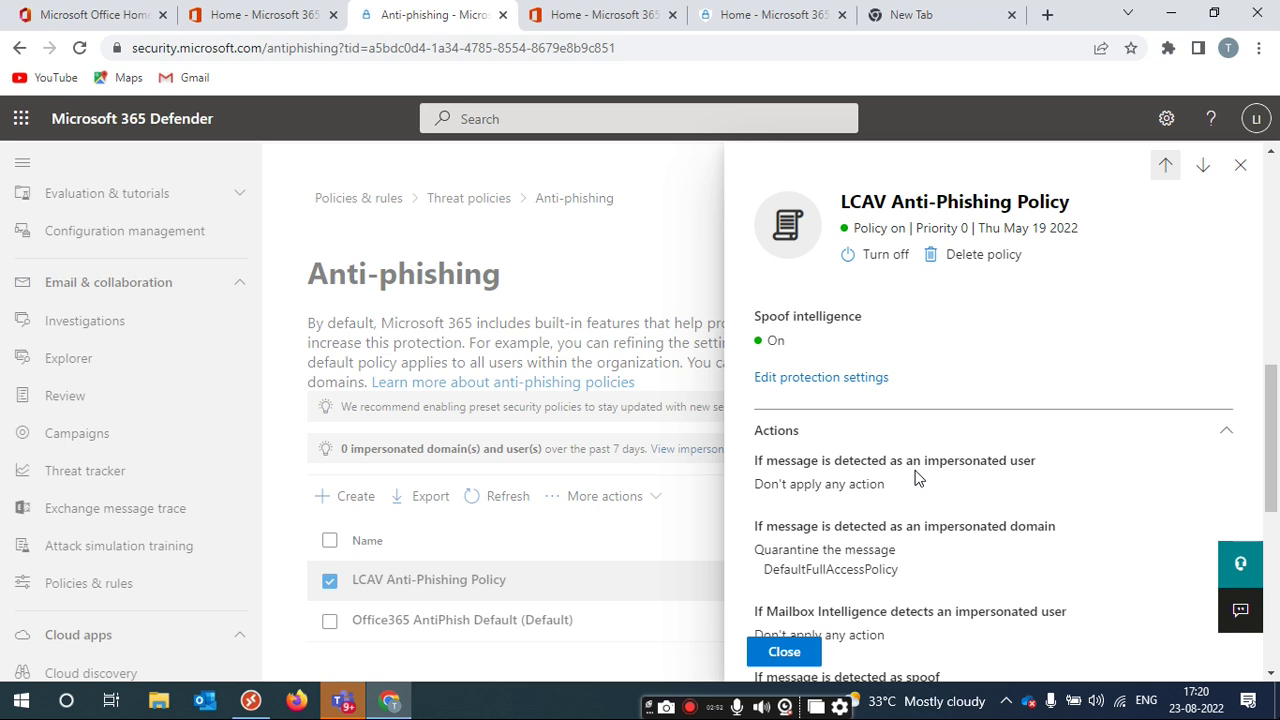
scroll(917, 478, "up", 4)
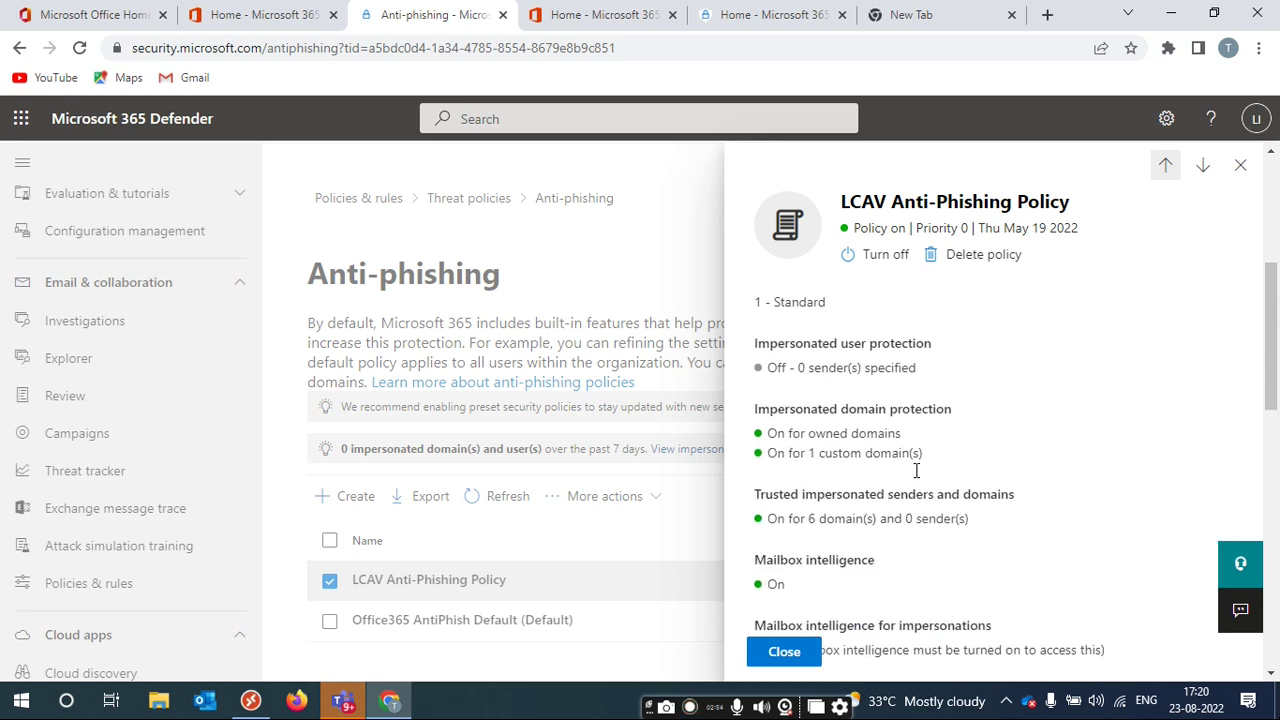
left_click_drag(768, 518, 975, 524)
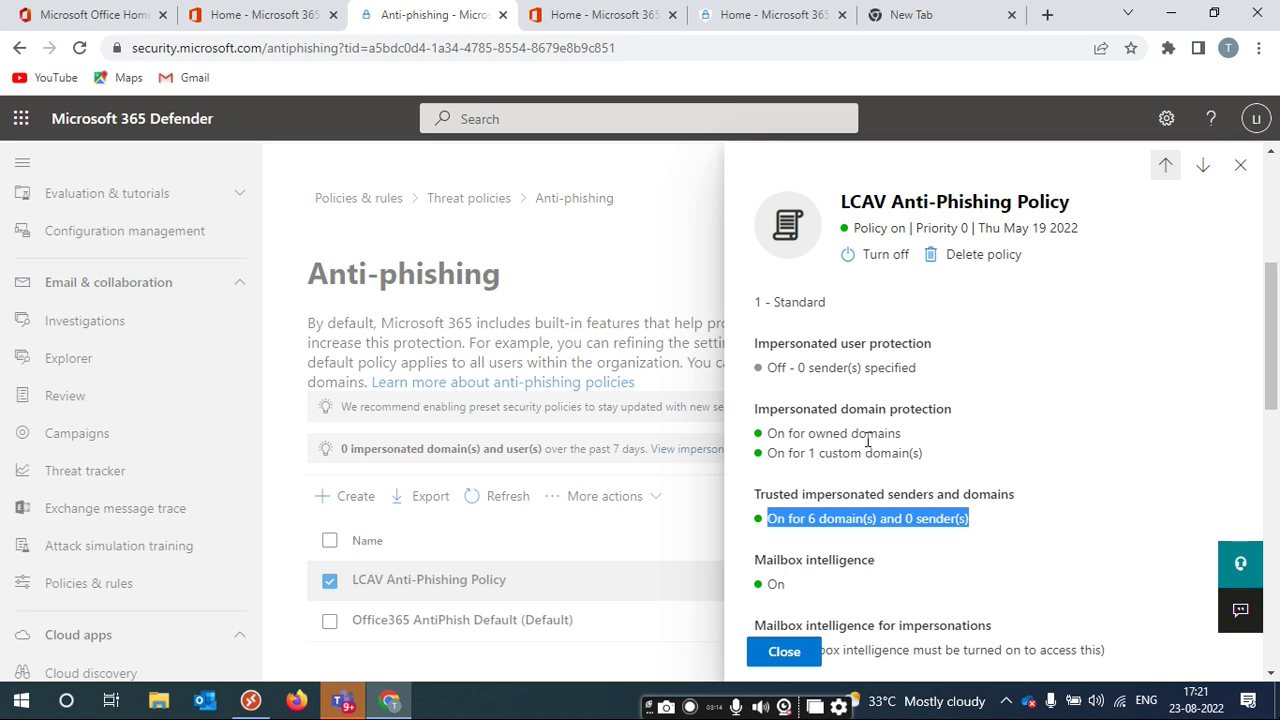
left_click(786, 654)
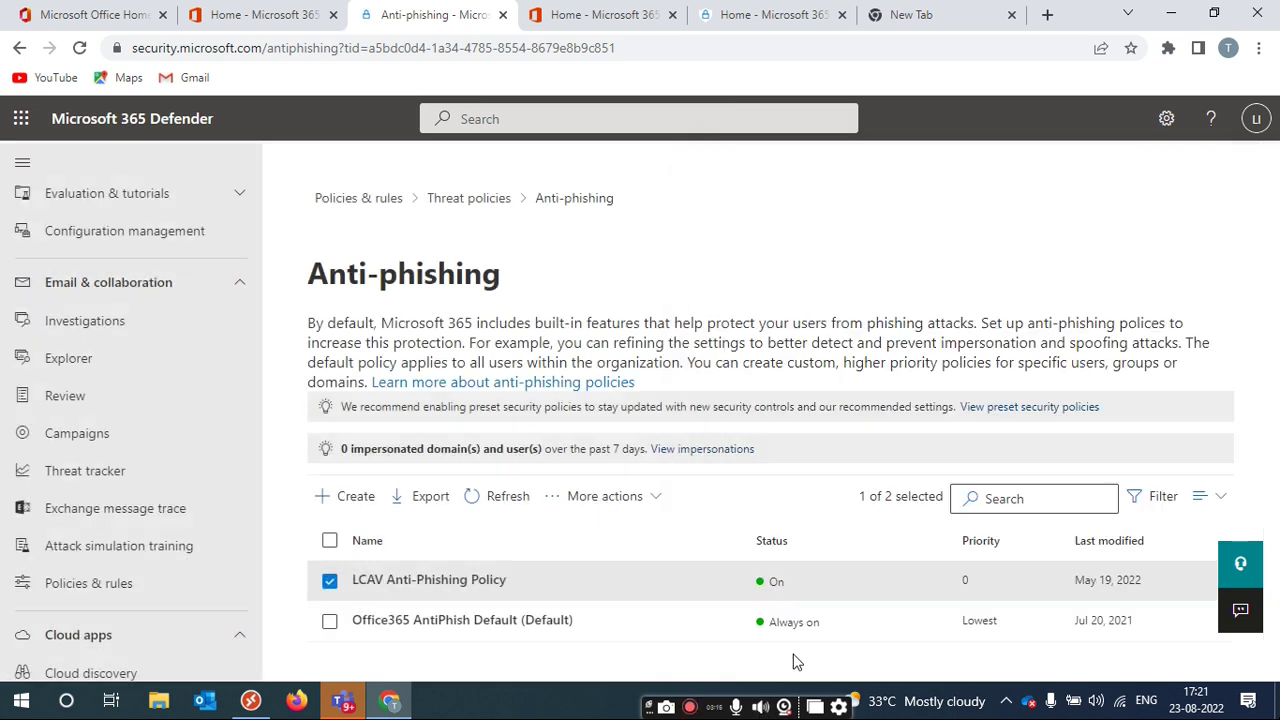
Open Anti-spam inbound policy (Default) from the anti-spam threat policies and review its allowed and blocked senders and domains.
left_click(497, 204)
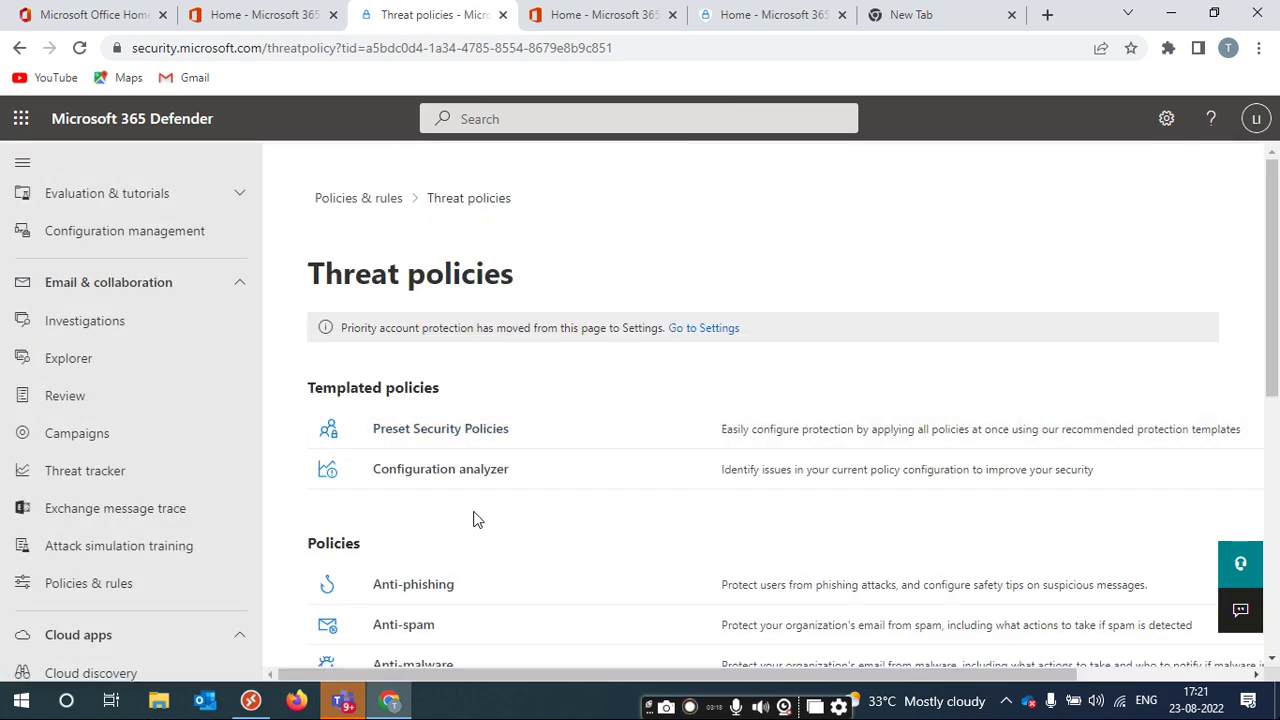
left_click(413, 624)
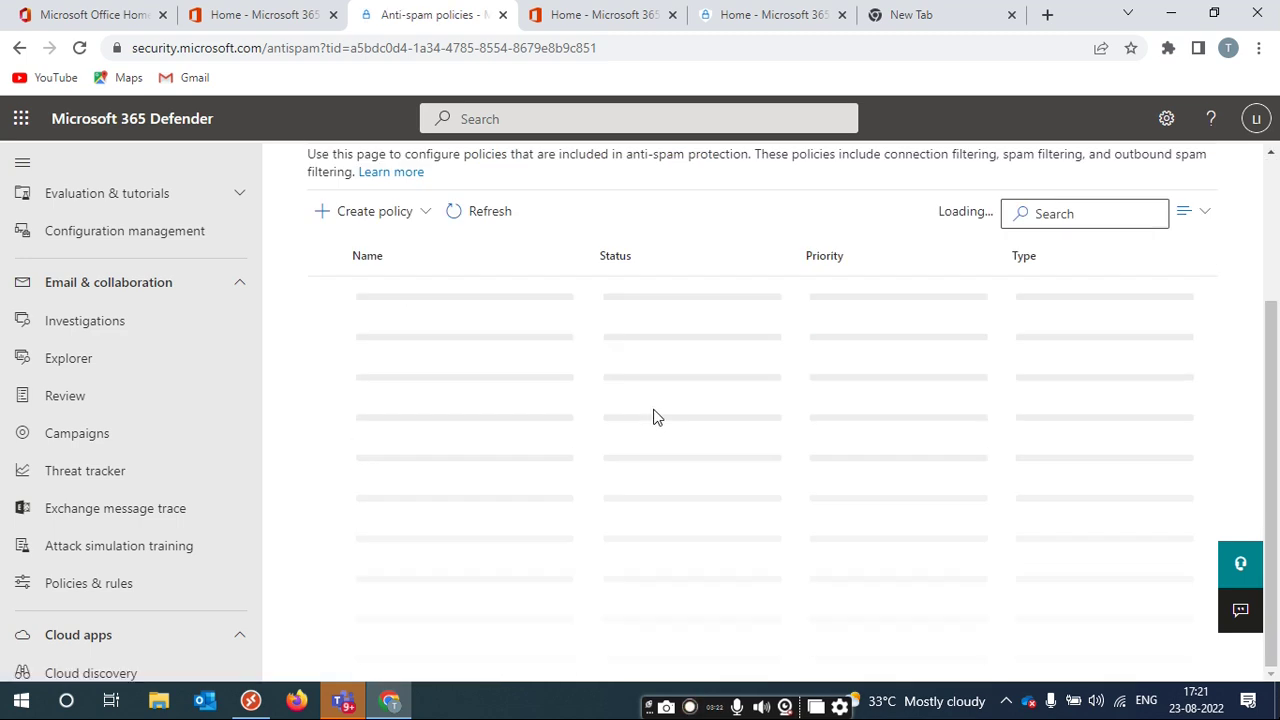
left_click(497, 505)
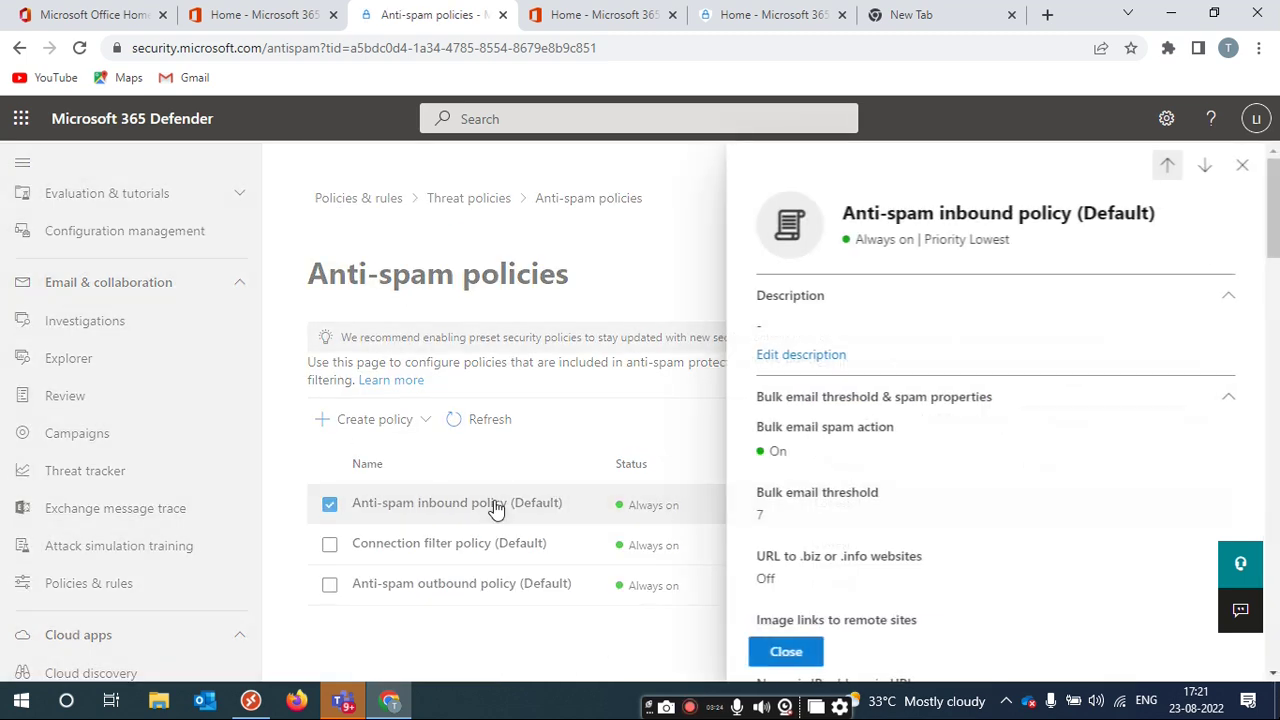
scroll(939, 469, "down", 1)
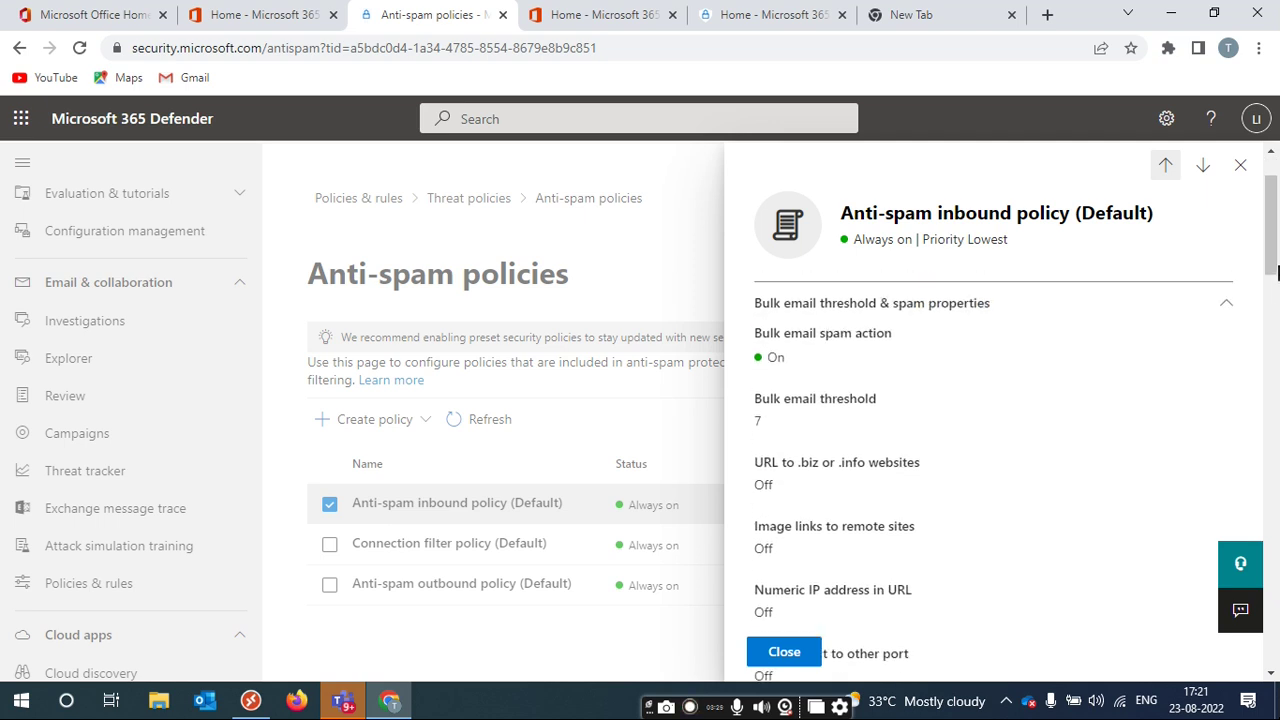
left_click(1274, 273)
left_click_drag(1238, 362, 1240, 596)
triple_click(777, 380)
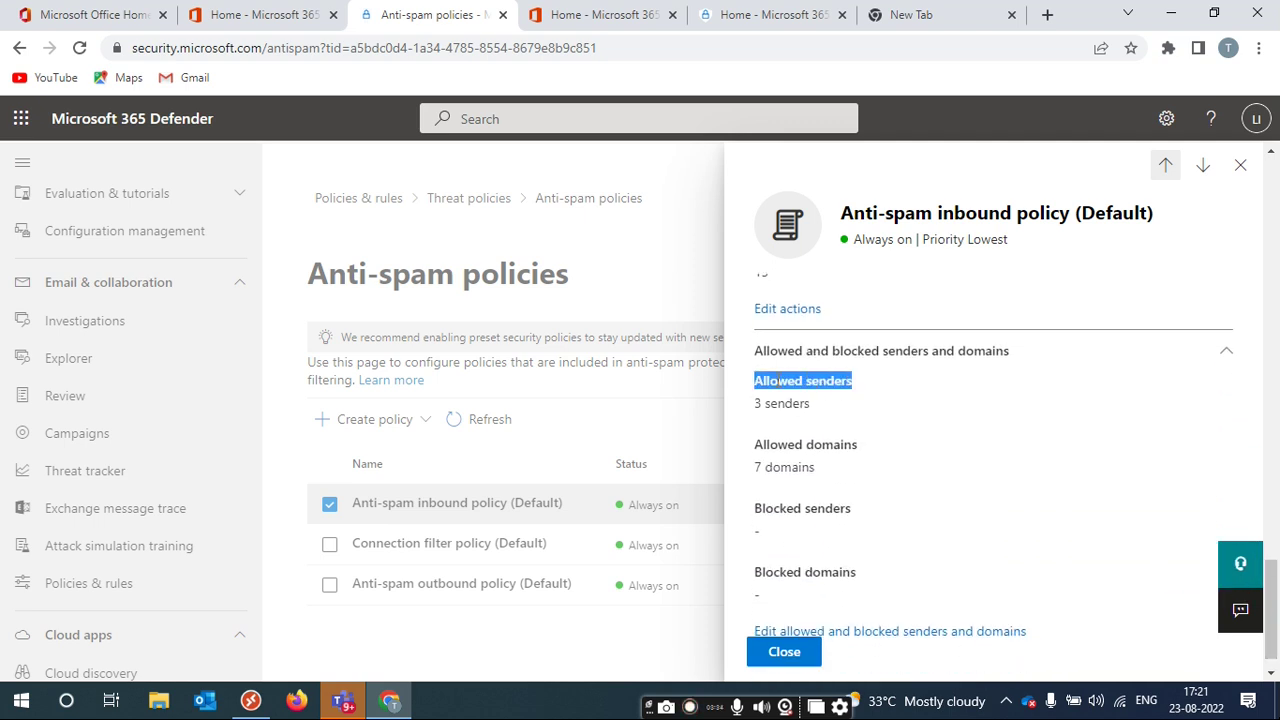
double_click(785, 466)
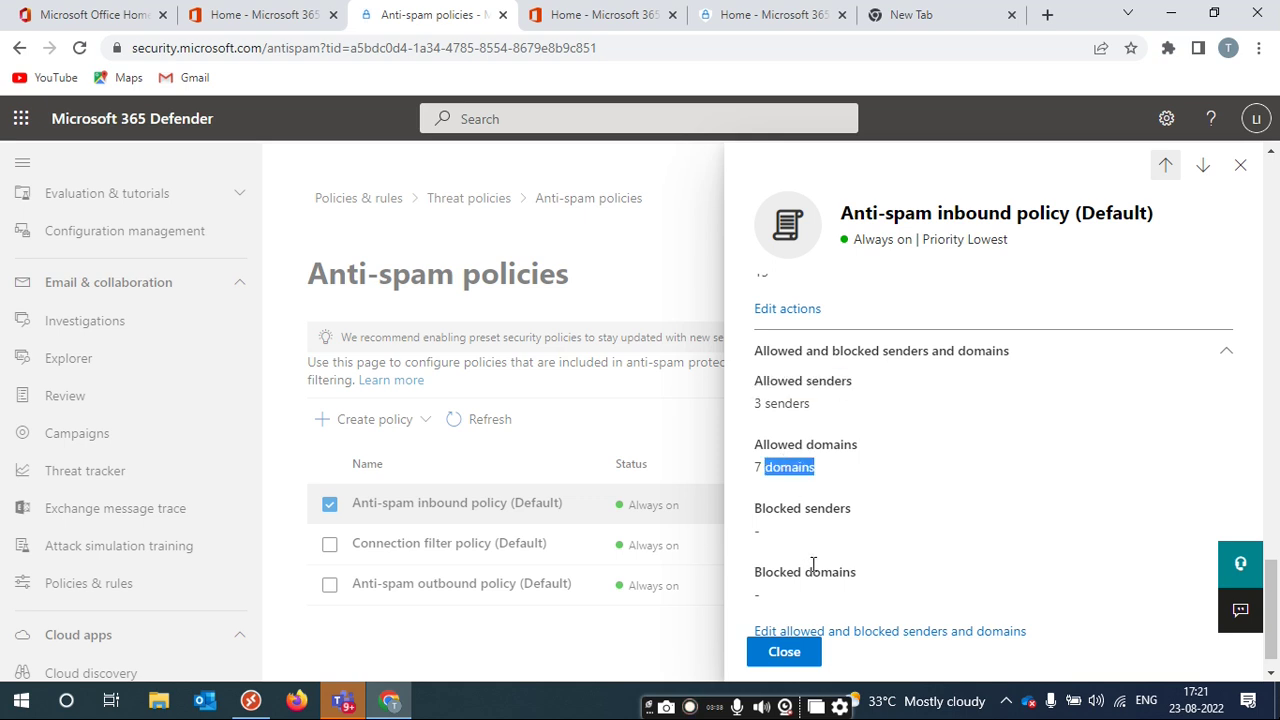
scroll(813, 565, "down", 1)
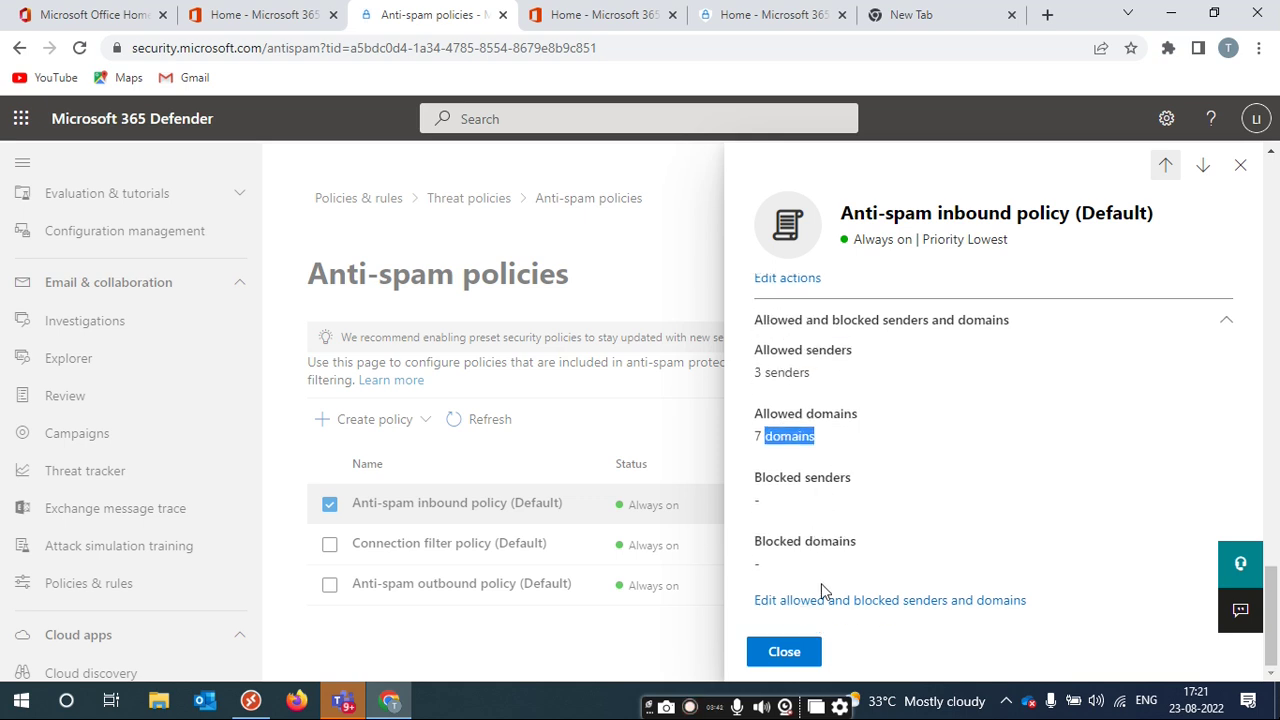
View the allowed domains list of the inbound anti-spam policy, and close the policy details without changes.
left_click(821, 601)
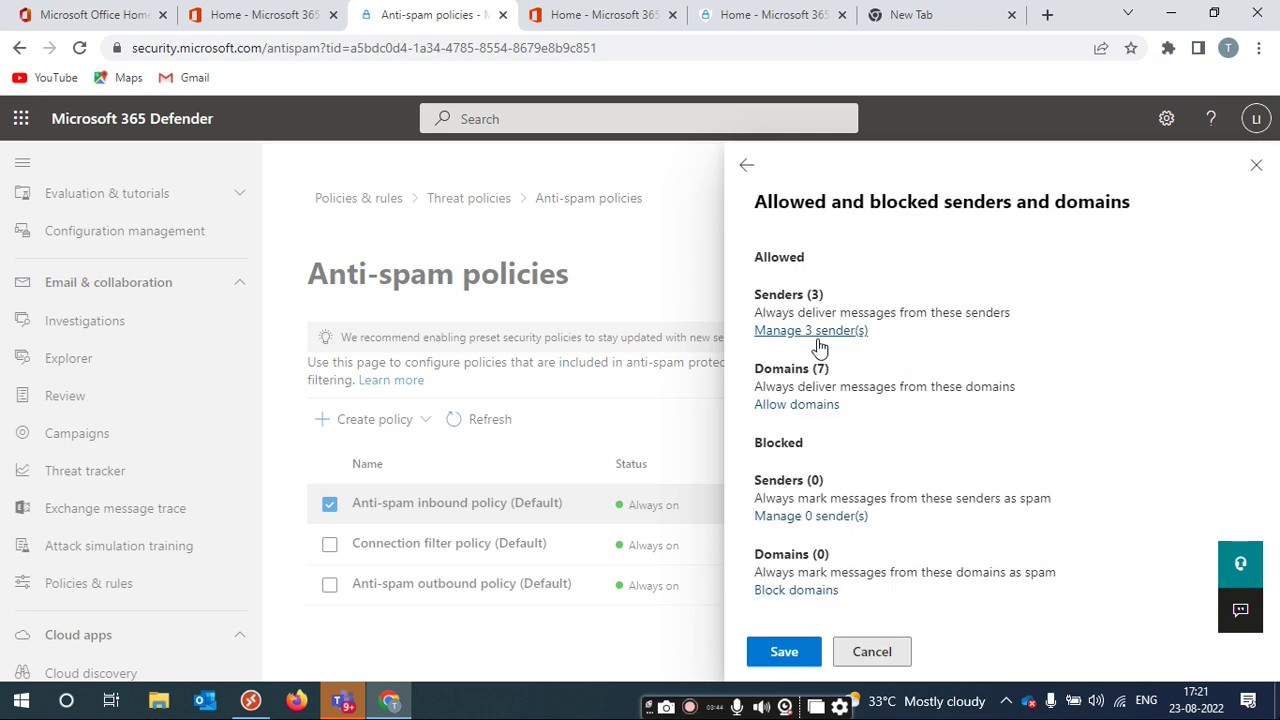
left_click(796, 405)
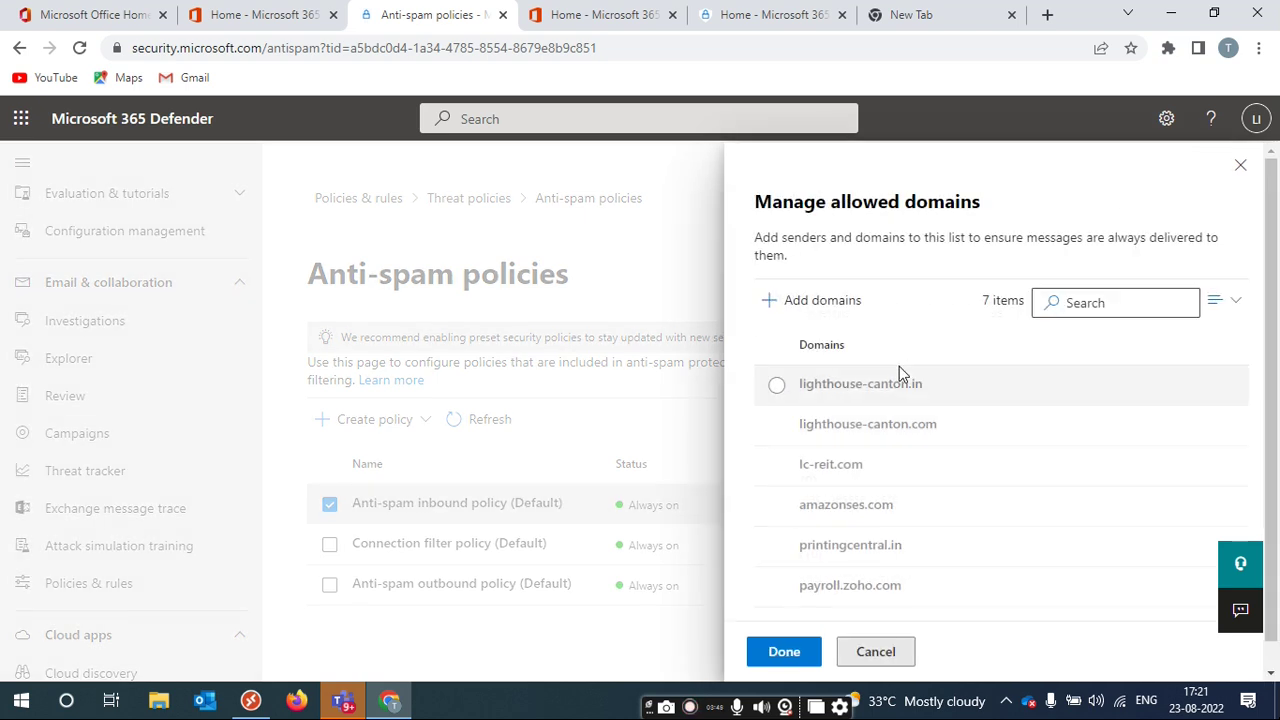
left_click(886, 651)
left_click(1257, 166)
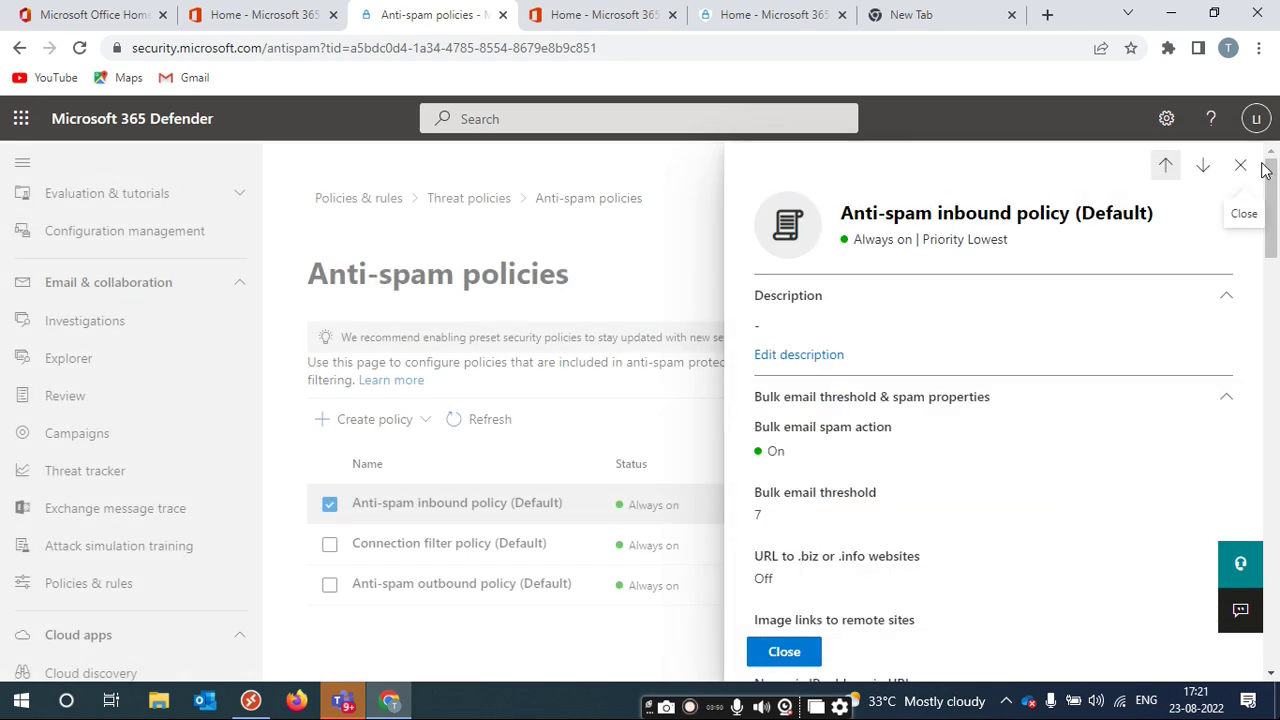
left_click(1238, 166)
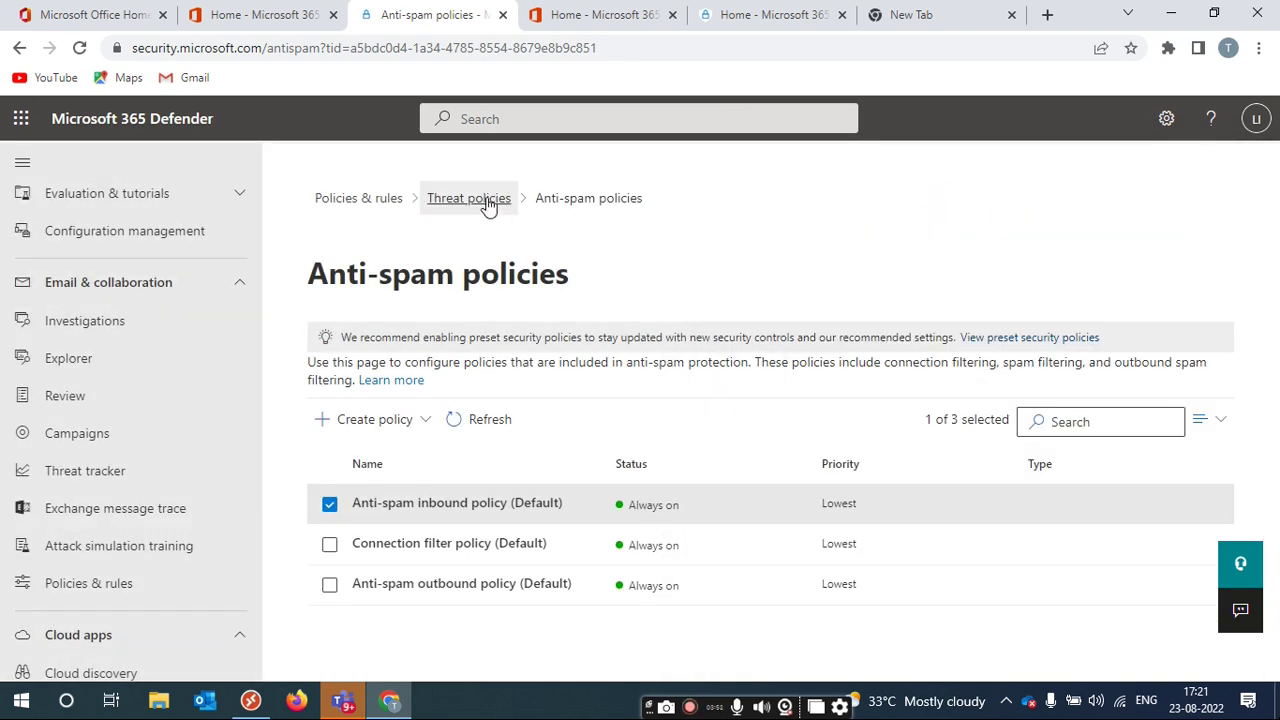
Open the Safe Links threat policies, review the LCAV Safe Link Policy's users, domains and protection settings, and close its details.
left_click(488, 205)
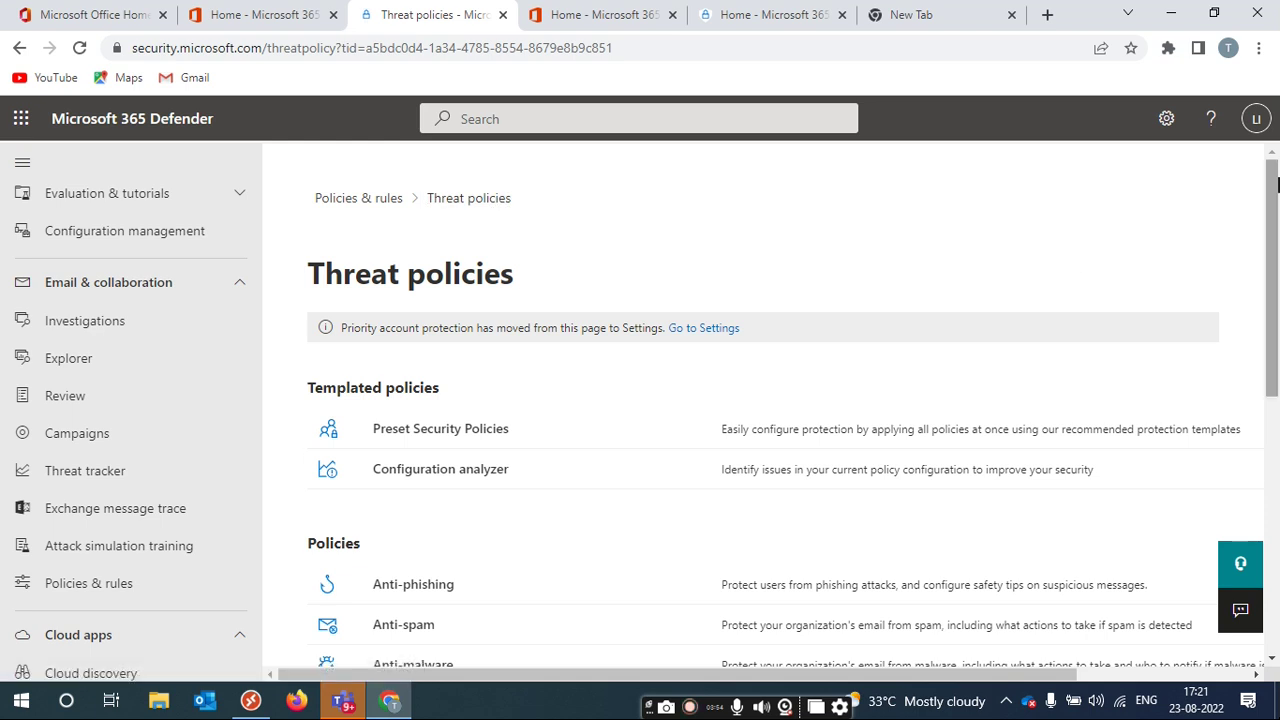
scroll(1275, 183, "down", 2)
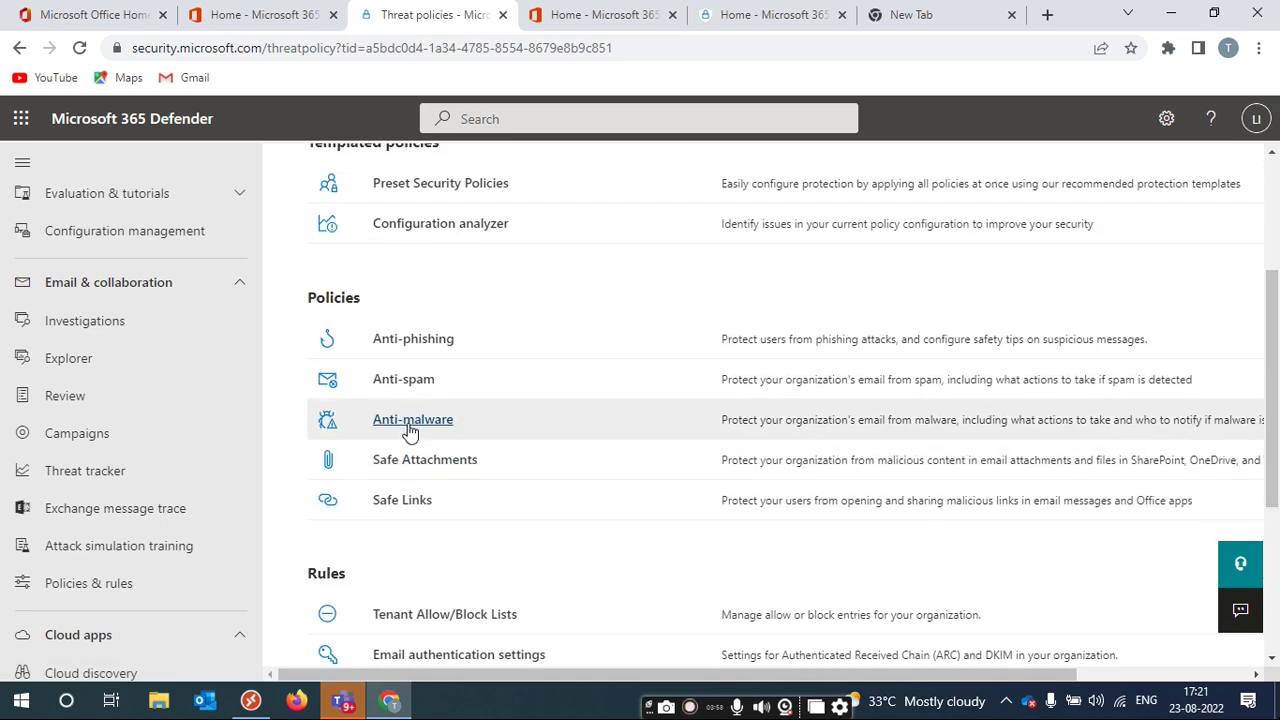
left_click(390, 503)
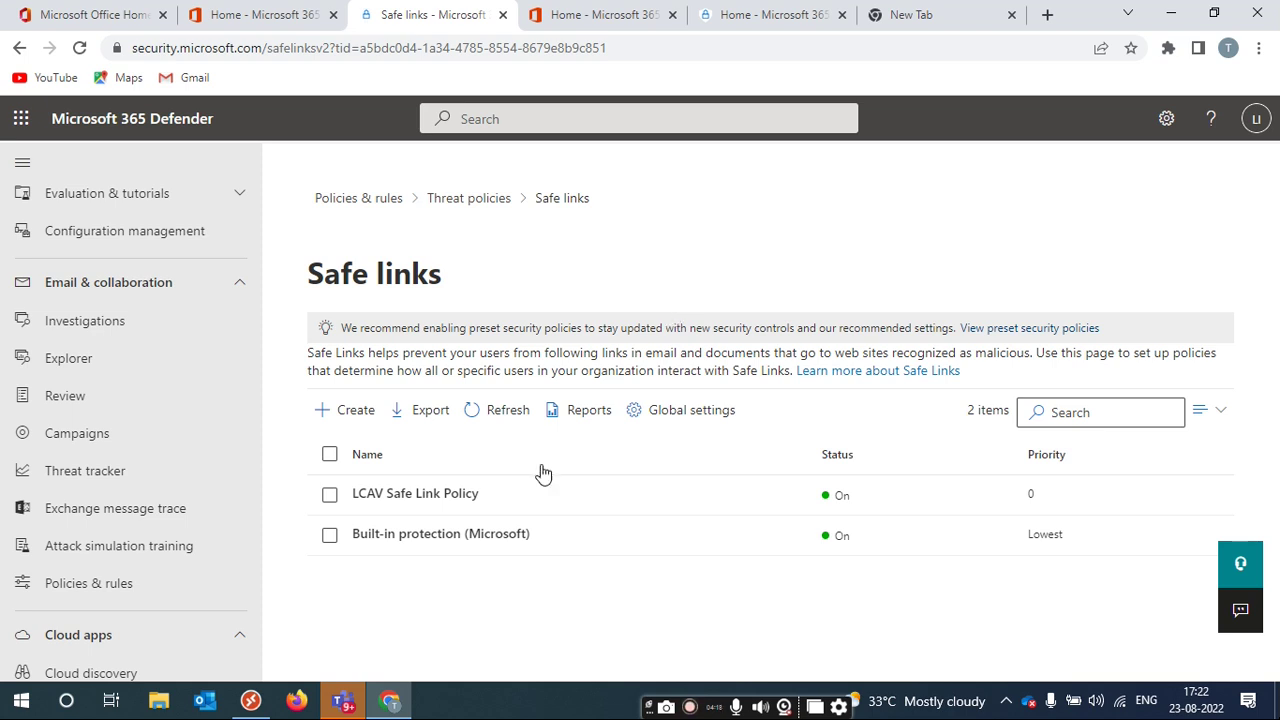
left_click(432, 503)
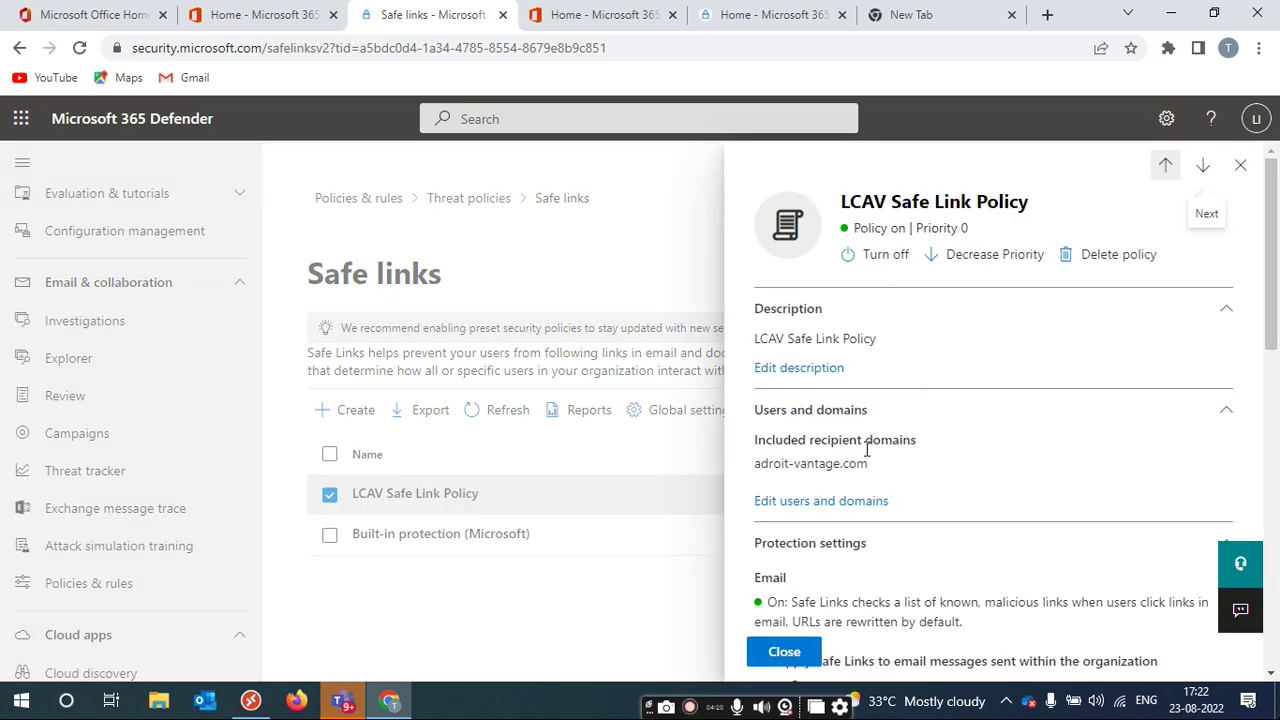
mouse_move(1274, 236)
left_mouse_down()
mouse_move(1262, 548)
mouse_move(1274, 215)
left_mouse_up()
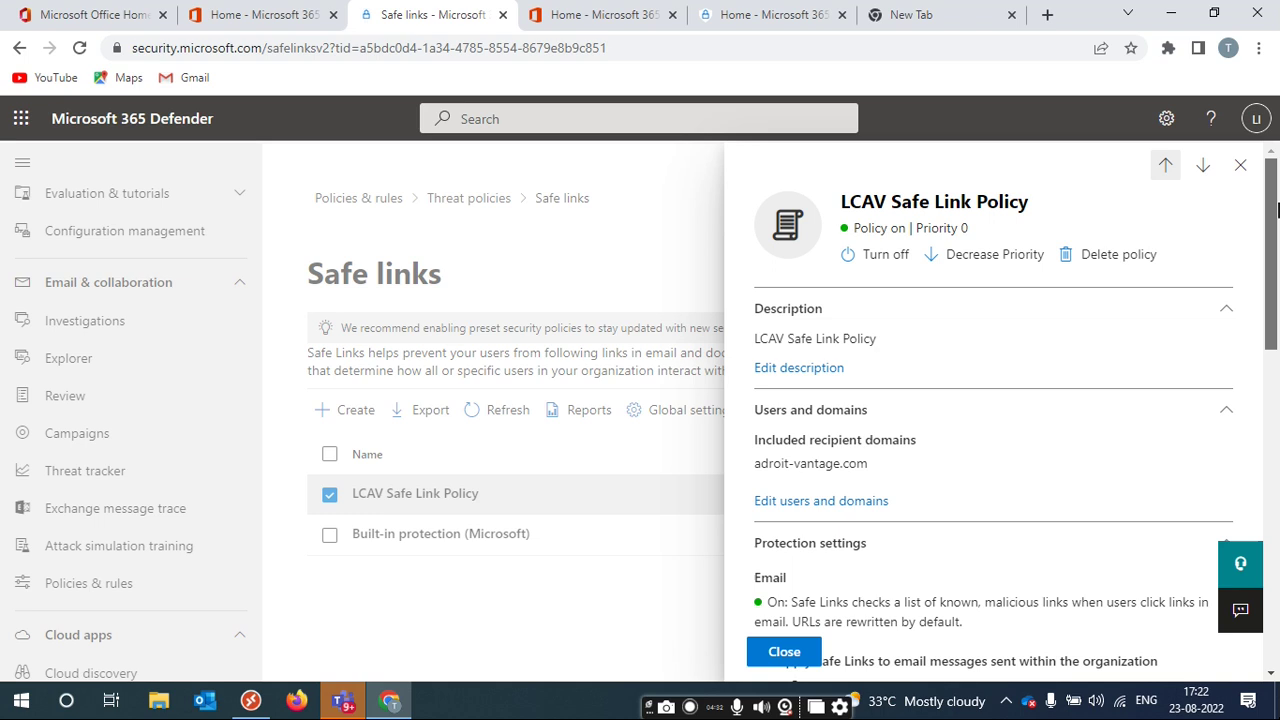
left_click(1242, 166)
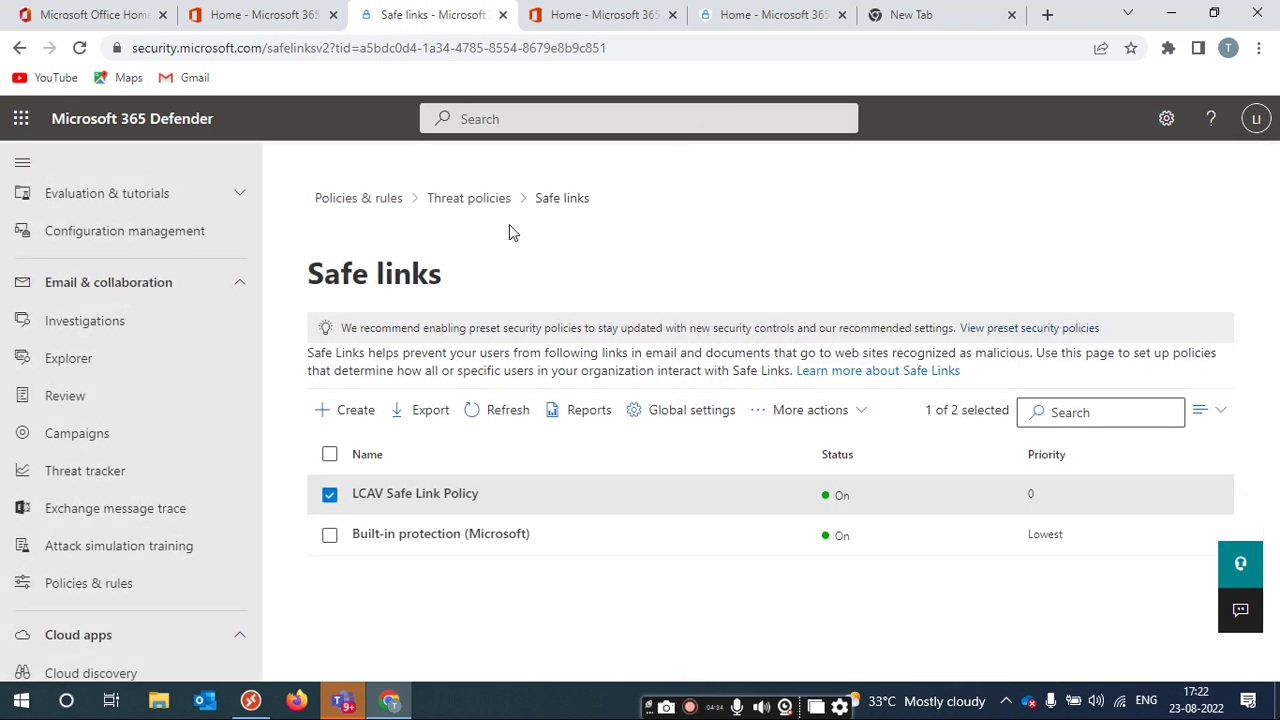
Return to the Threat policies overview and bring up its lists of policies and rules.
left_click(462, 200)
scroll(479, 537, "down", 3)
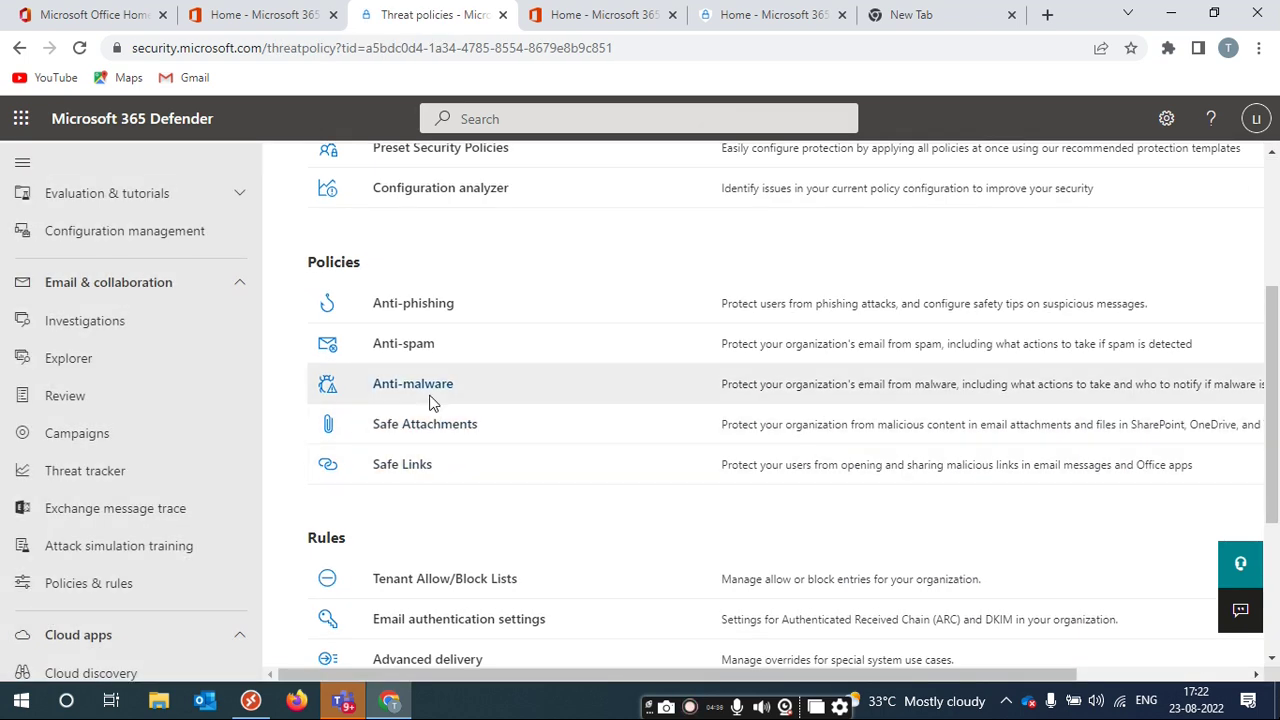